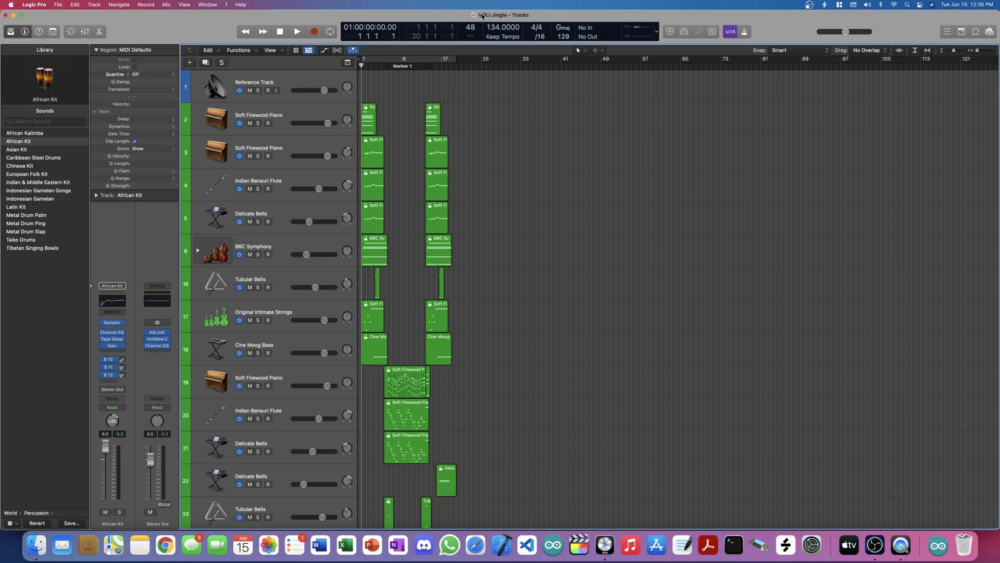
# - Expand the Electric Guitar Bus track stack and solo the bus
pyautogui.scroll(-5, 482, 155)
pyautogui.scroll(-2, 481, 155)
pyautogui.scroll(10, 482, 155)
pyautogui.scroll(-3, 332, 216)
pyautogui.scroll(-6, 303, 327)
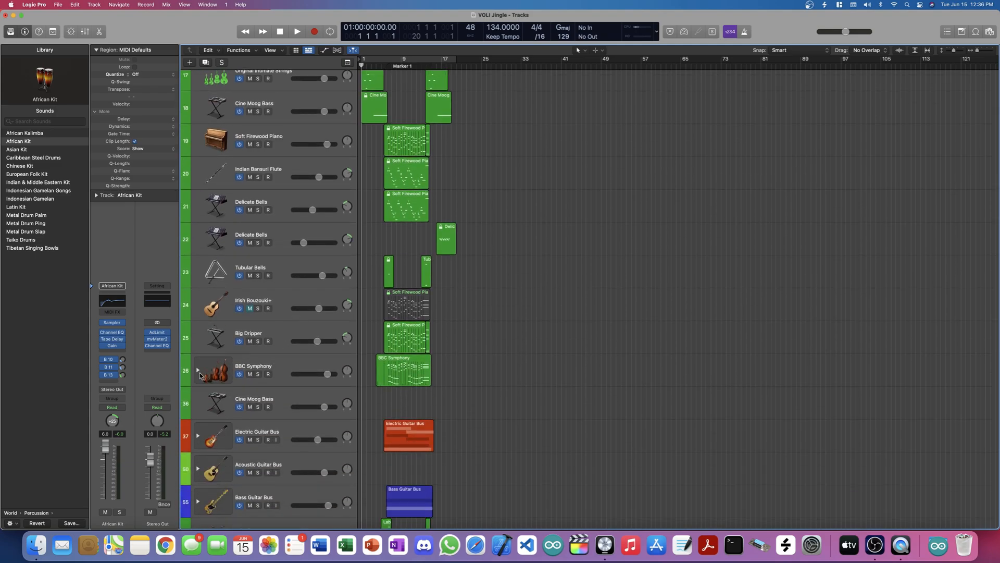
pyautogui.scroll(-4, 198, 373)
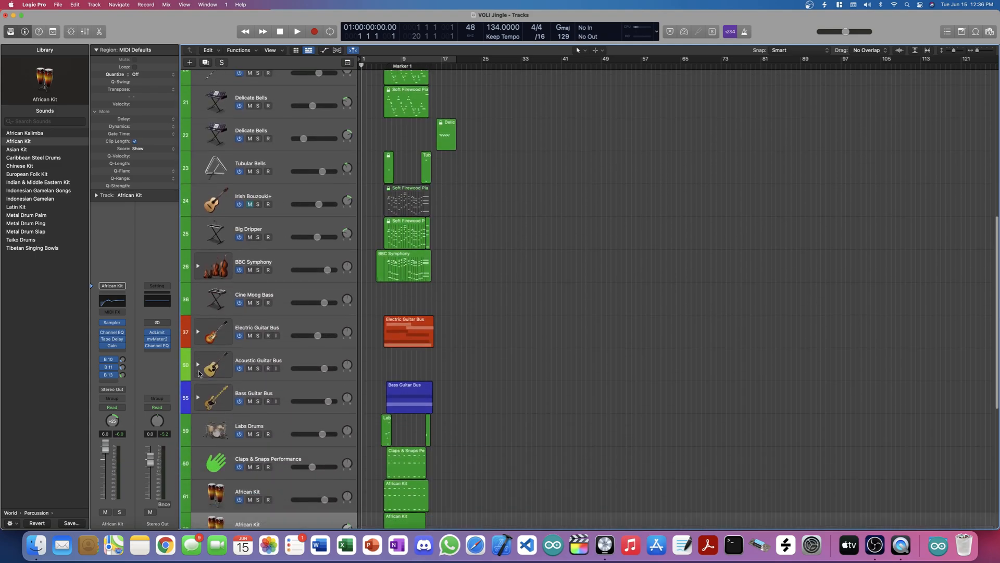
pyautogui.click(199, 332)
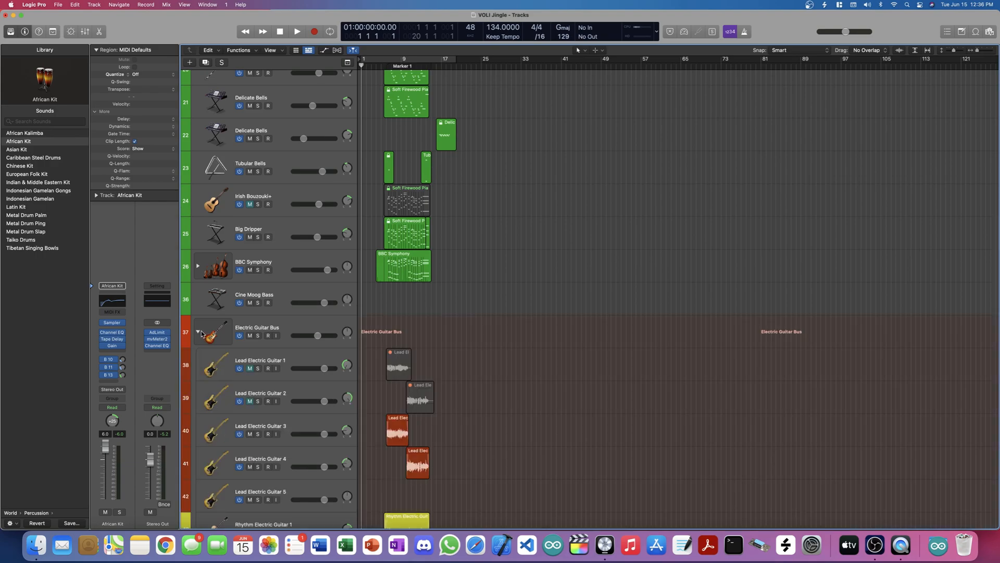
pyautogui.click(257, 336)
pyautogui.press('space')
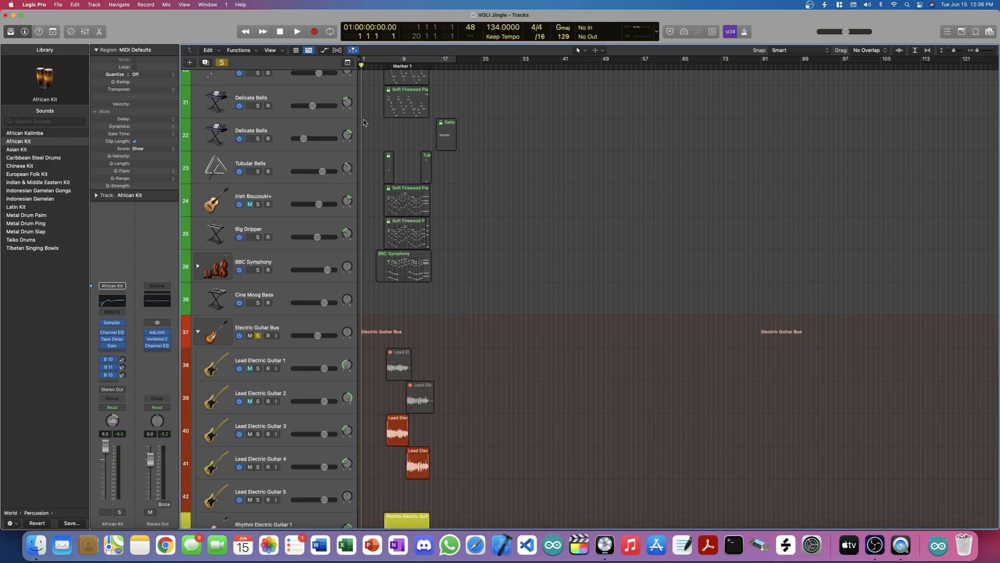
# - Mute the Rhythm Electric Guitar 1#02.1 region on the Rhythm Electric Guitar 1 track, leaving the track itself unmuted
pyautogui.scroll(8, 376, 66)
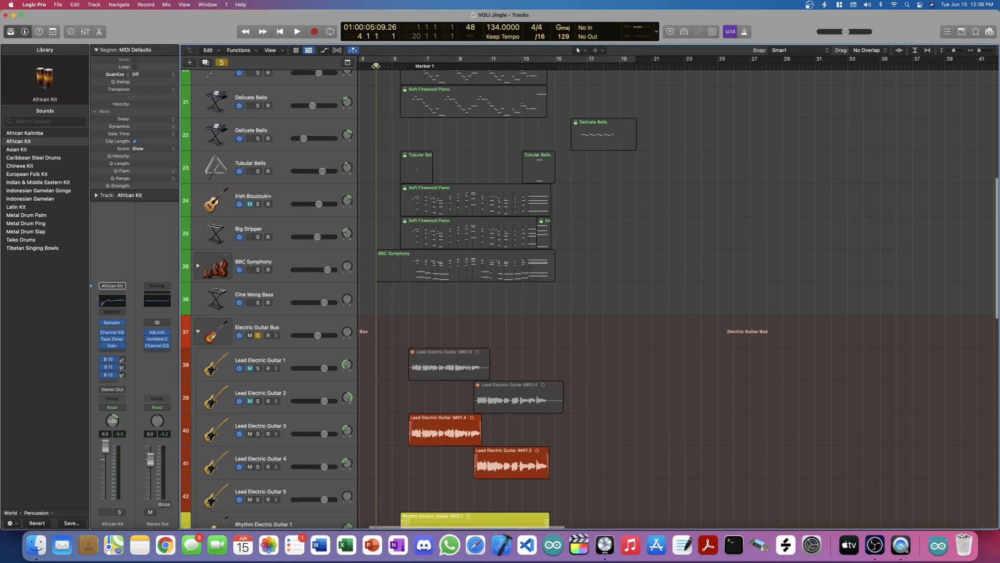
pyautogui.scroll(-2, 258, 428)
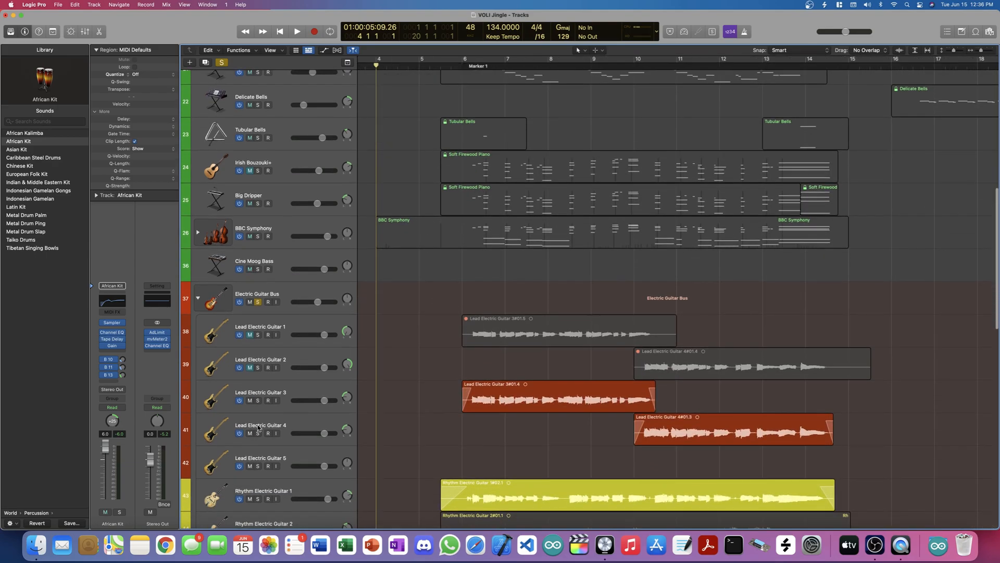
pyautogui.click(250, 499)
pyautogui.scroll(-3, 251, 499)
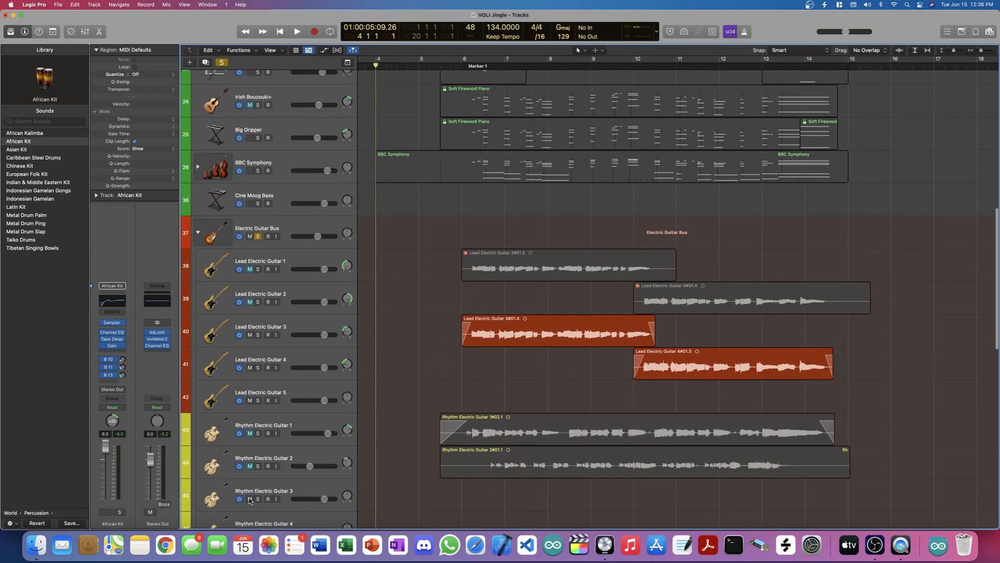
pyautogui.click(250, 433)
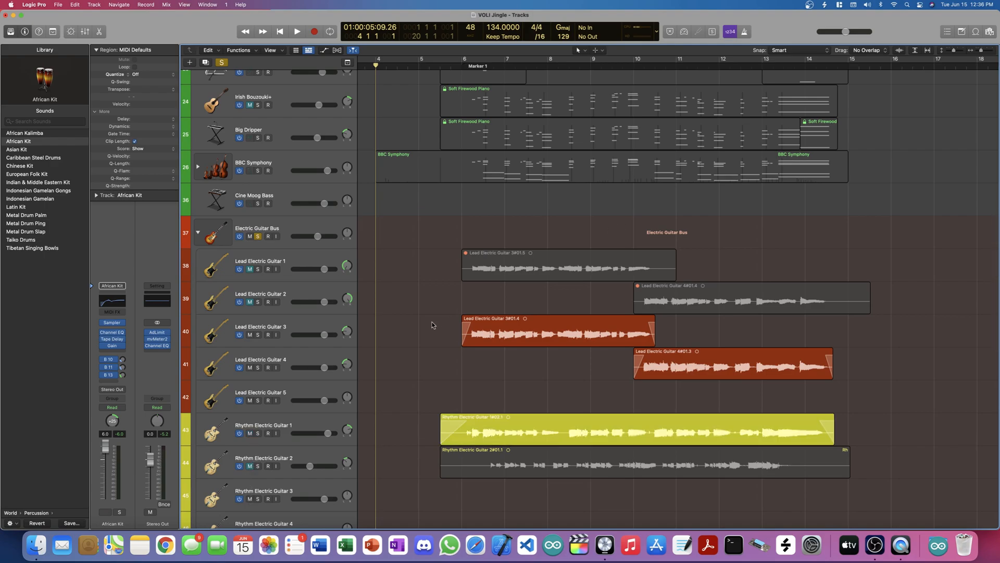
pyautogui.click(484, 435)
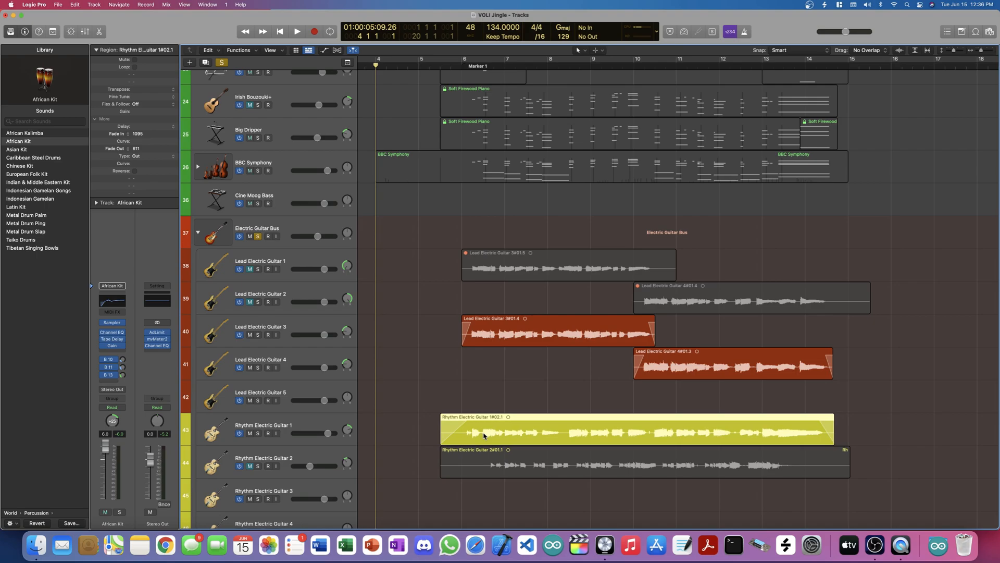
pyautogui.hotkey('ctrl', 'm')
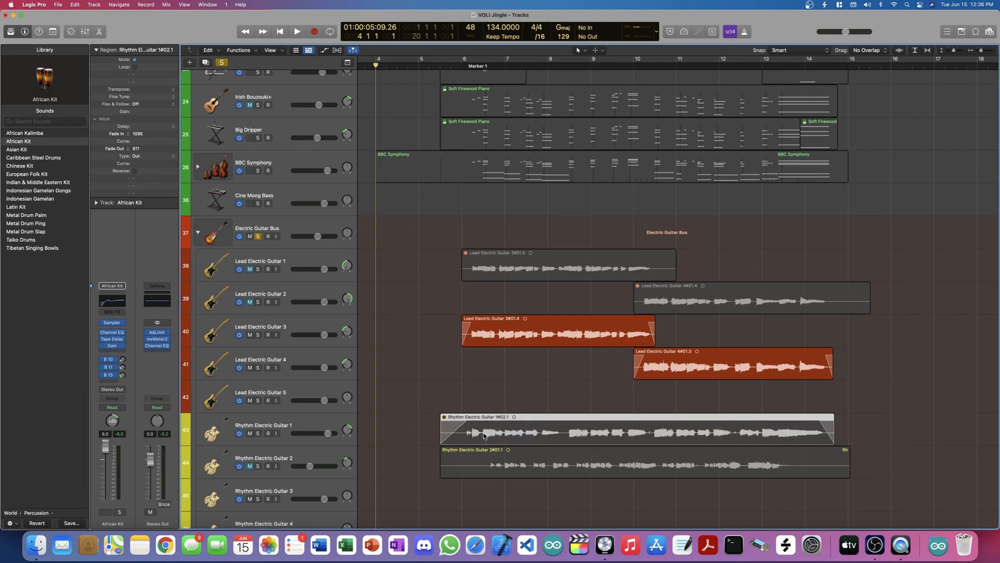
# - Play the soloed lead electric guitars from bar 5 beat 3 to the end of their parts, slightly adjusting the master volume
pyautogui.click(439, 66)
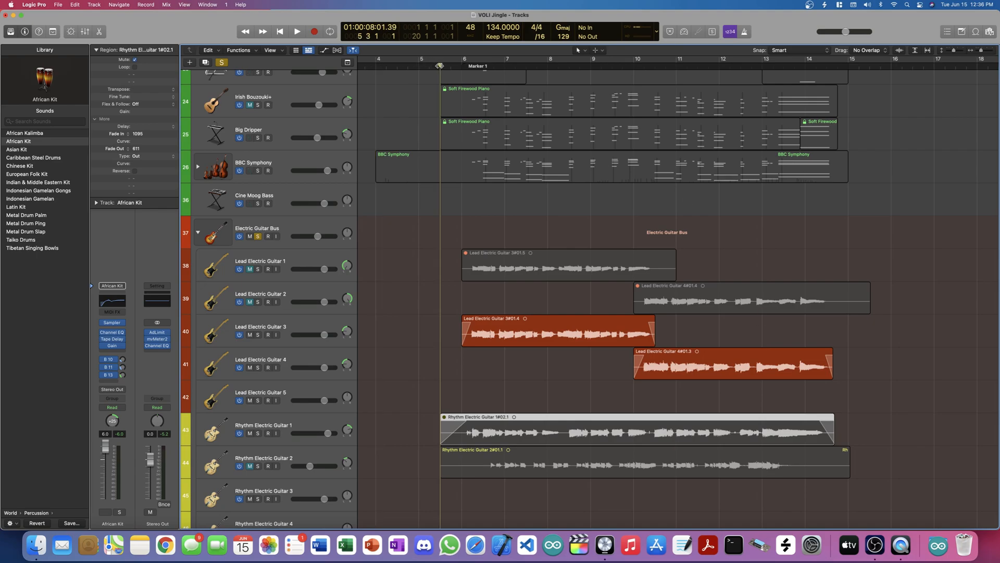
pyautogui.press('space')
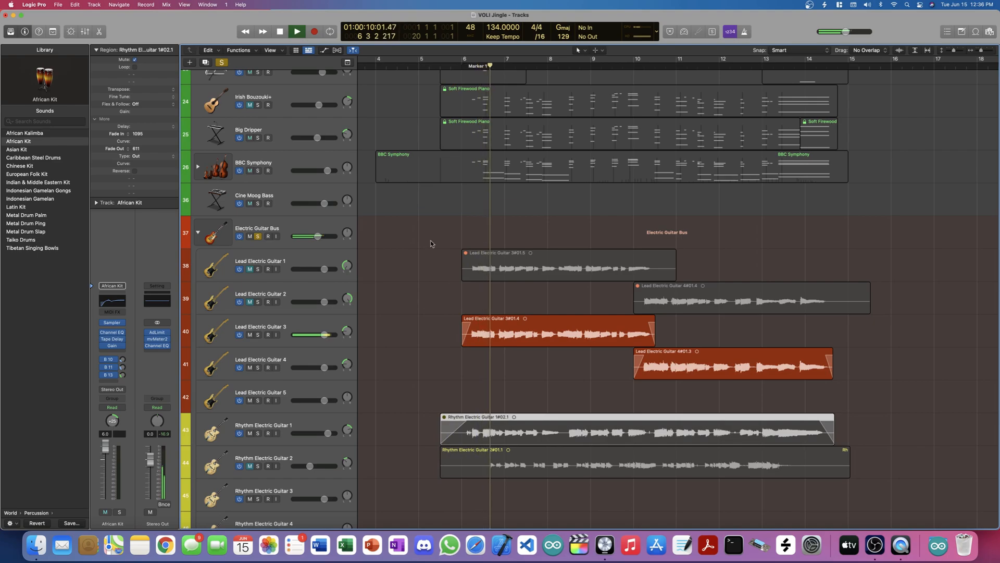
pyautogui.moveTo(849, 31); pyautogui.dragTo(853, 34)
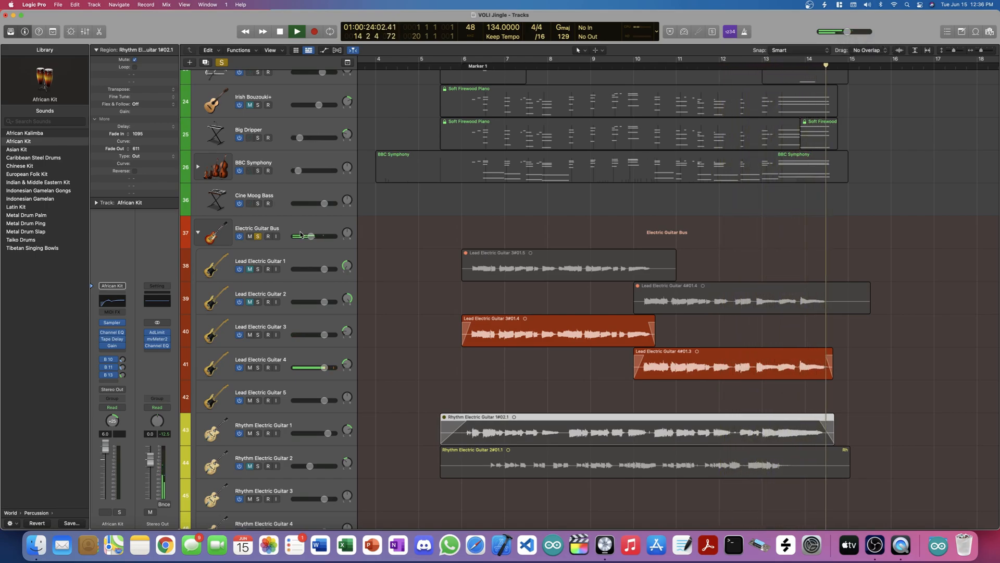
pyautogui.press('space')
pyautogui.click(258, 236)
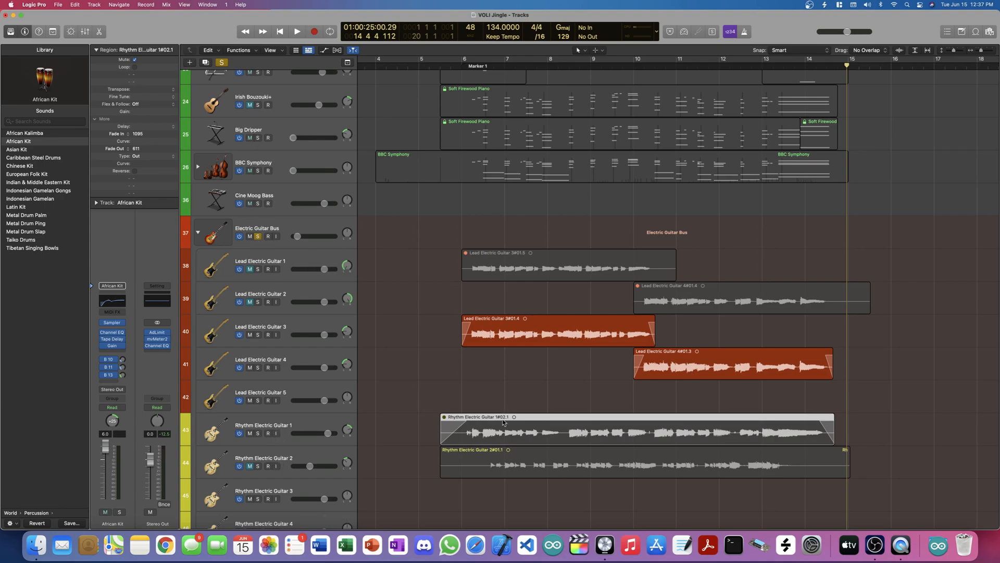
# - Unmute the Rhythm Electric Guitar 1 region, play lead and rhythm guitars together, and return the playhead to bar 5 beat 3
pyautogui.hotkey('ctrl', 'm')
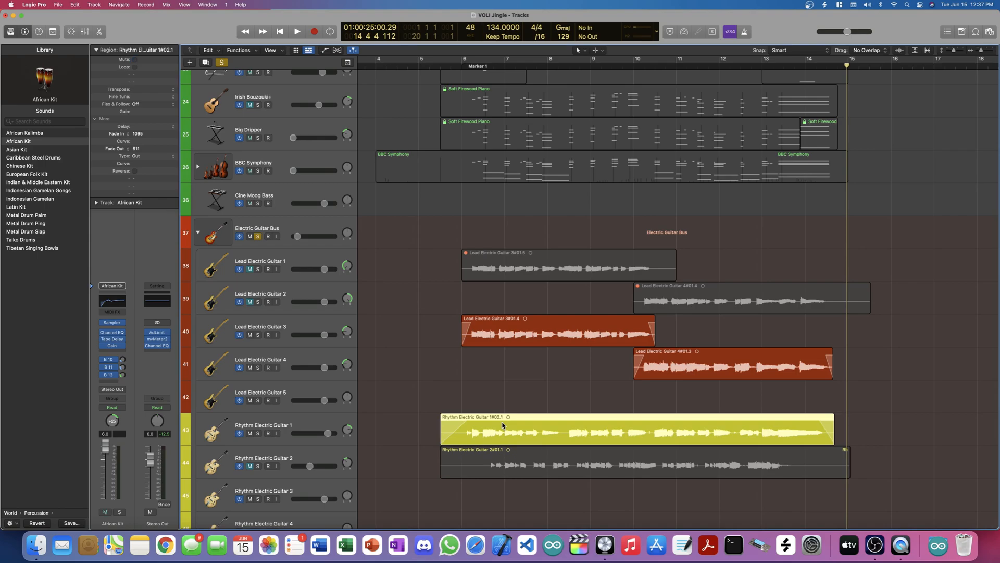
pyautogui.hotkey('shift', 'Return')
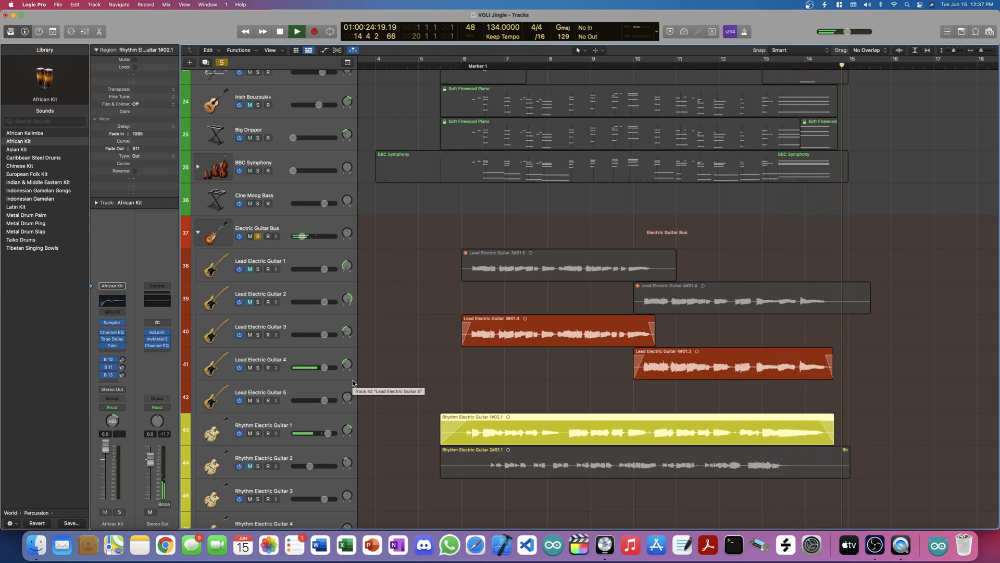
pyautogui.press('space')
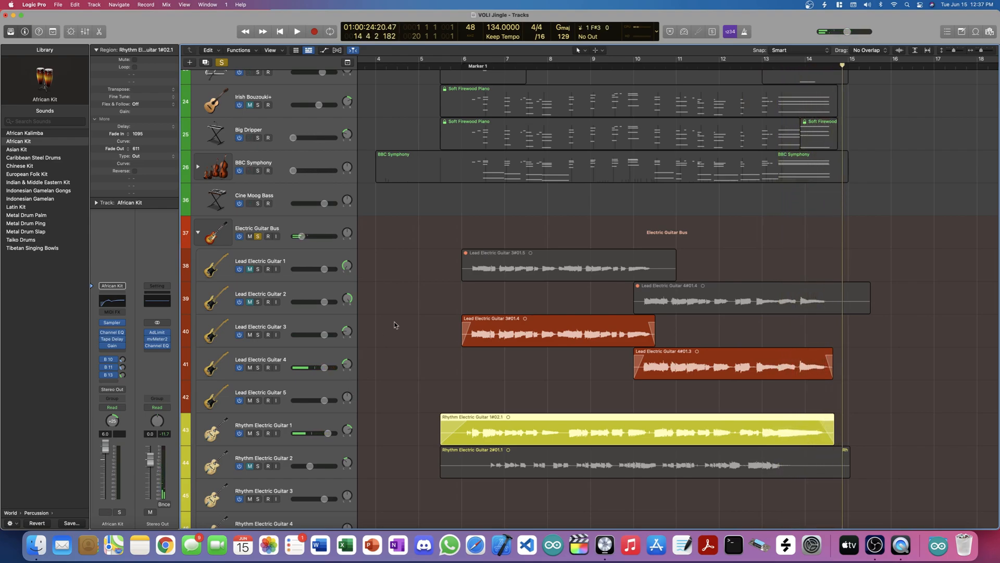
pyautogui.click(439, 66)
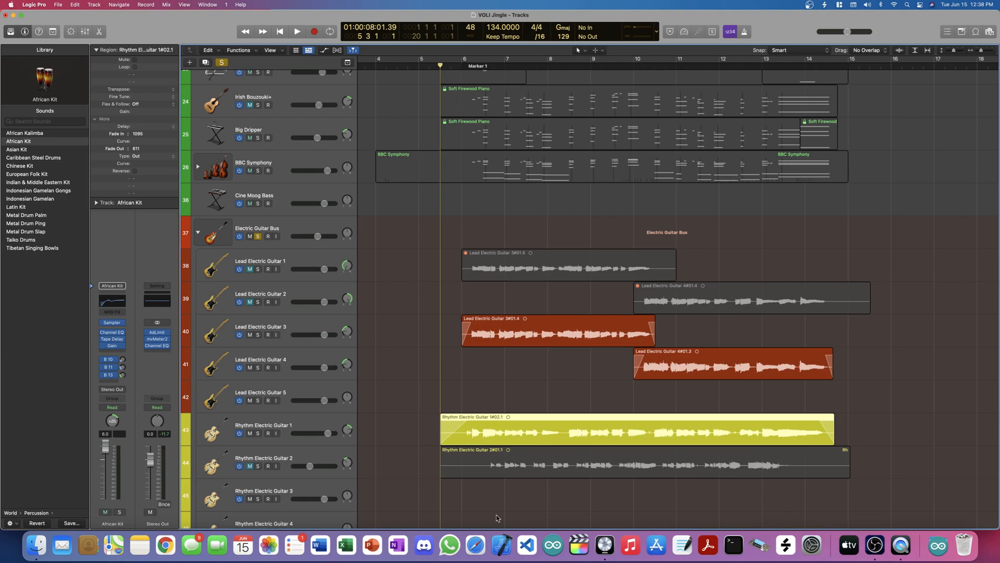
# - Turn off solo on the Electric Guitar Bus and collapse its track stack
pyautogui.scroll(5, 497, 518)
pyautogui.scroll(-4, 496, 518)
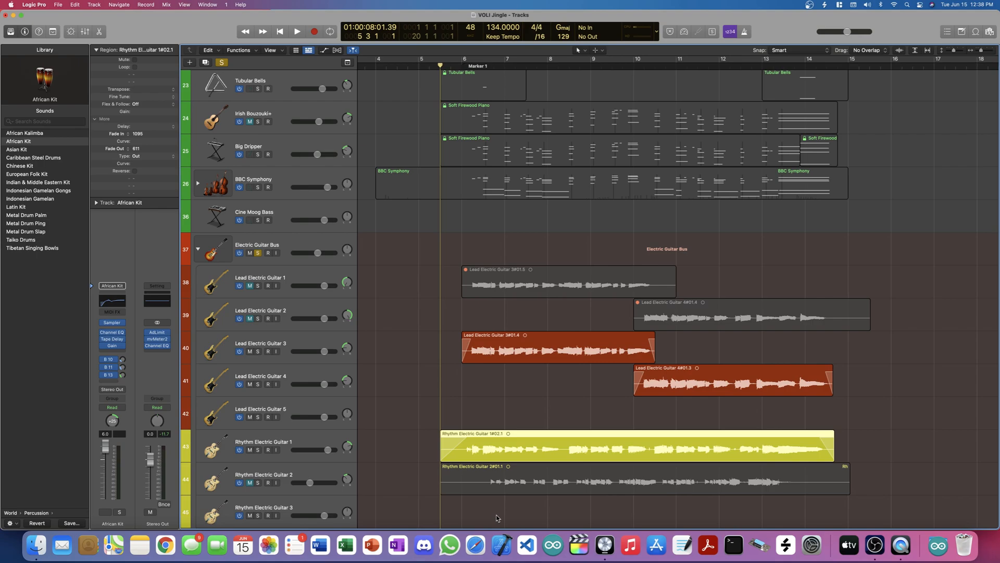
pyautogui.scroll(1, 496, 518)
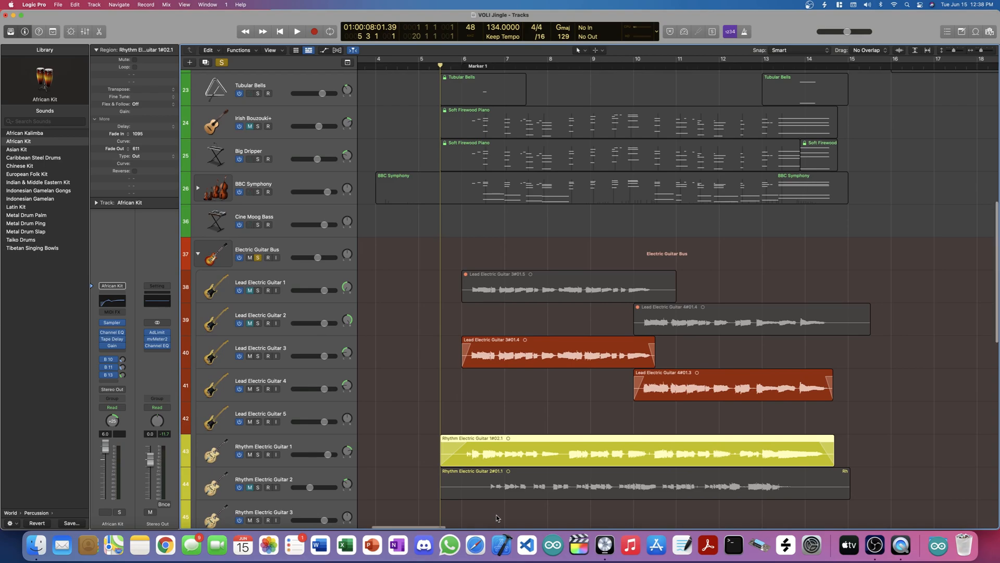
pyautogui.scroll(4, 497, 518)
pyautogui.scroll(5, 496, 518)
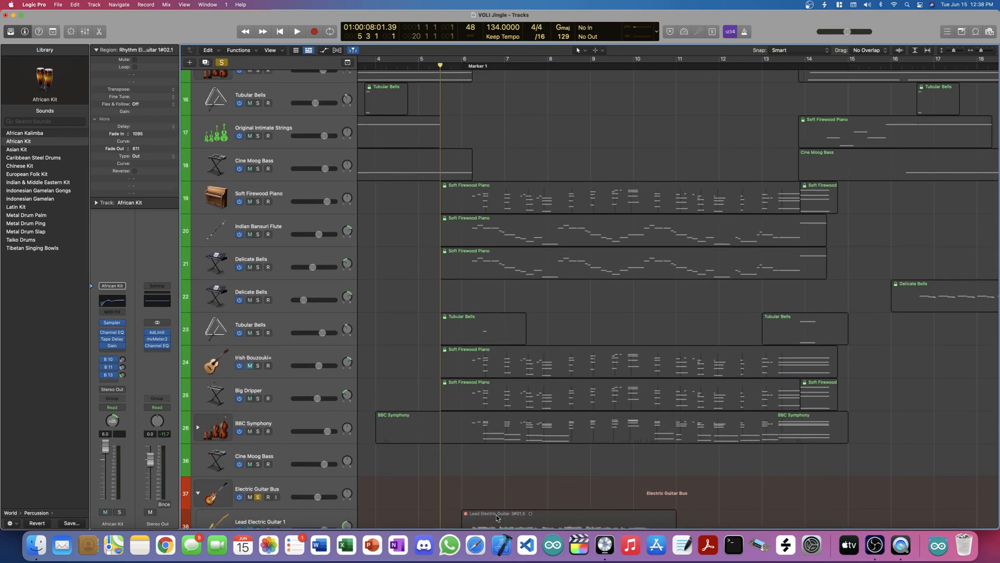
pyautogui.scroll(-5, 496, 519)
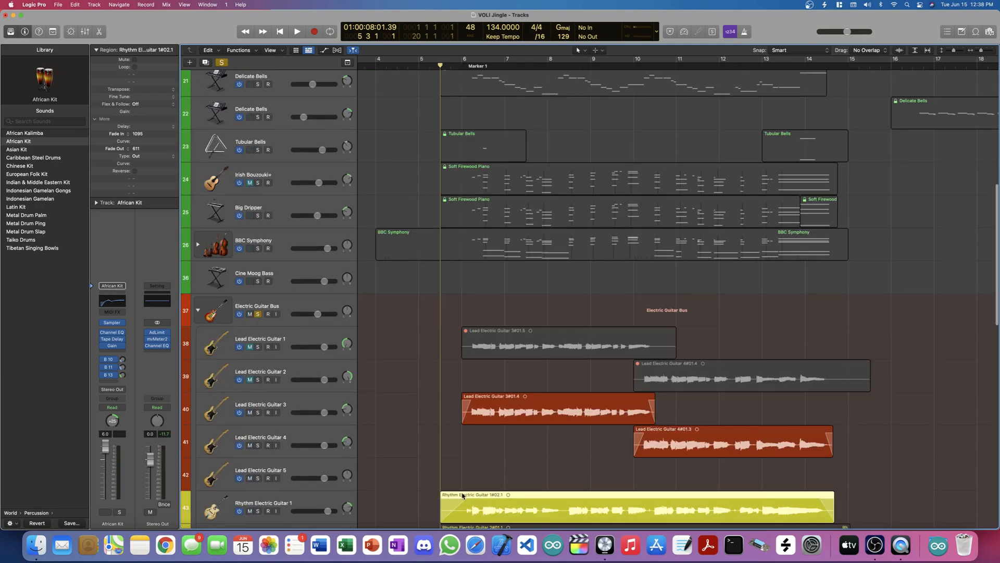
pyautogui.click(258, 314)
pyautogui.click(199, 314)
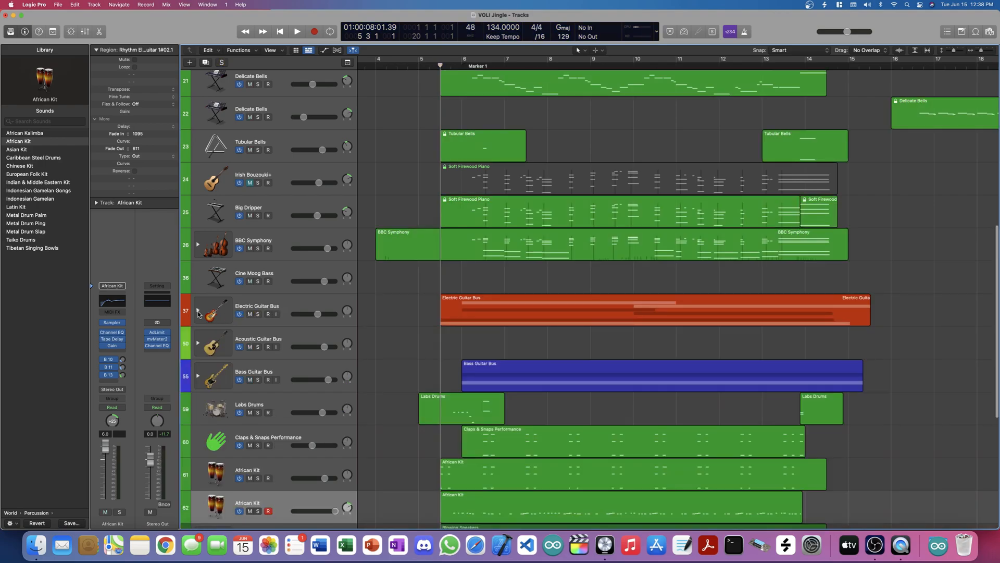
# - Solo the first African Kit track (track 61) and play it from bar 5 beat 3
pyautogui.scroll(-2, 420, 396)
pyautogui.scroll(-5, 420, 396)
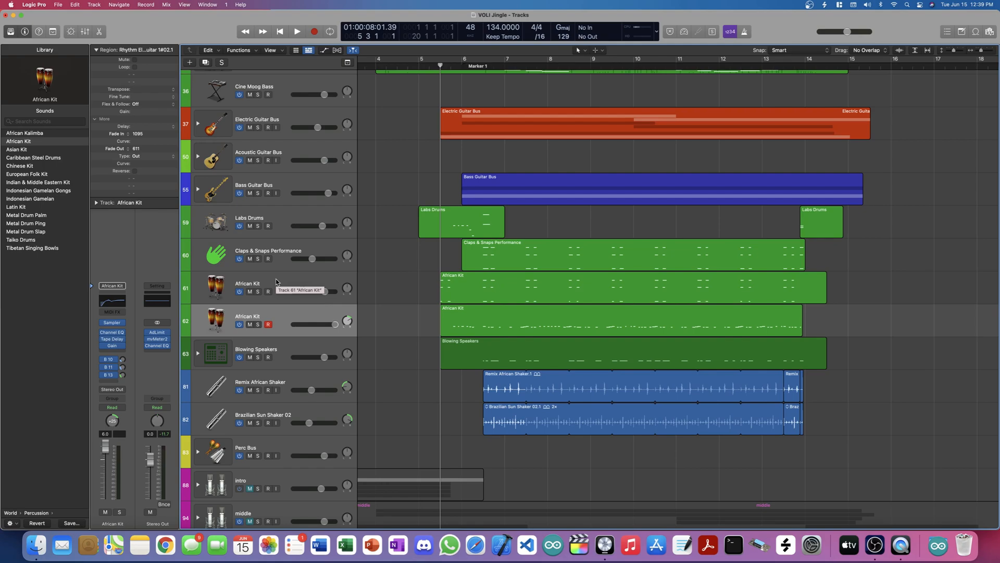
pyautogui.click(276, 282)
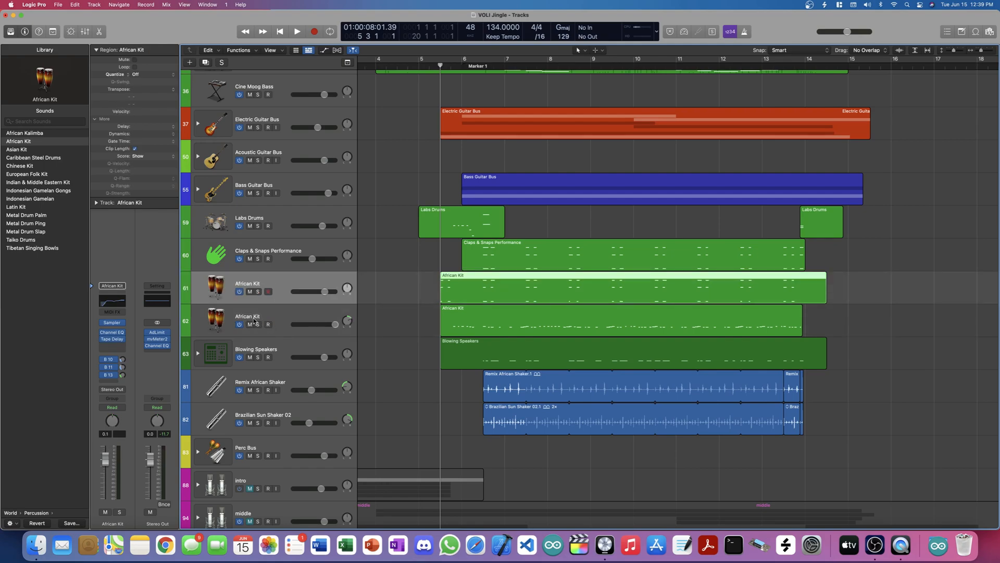
pyautogui.click(258, 291)
pyautogui.press('space')
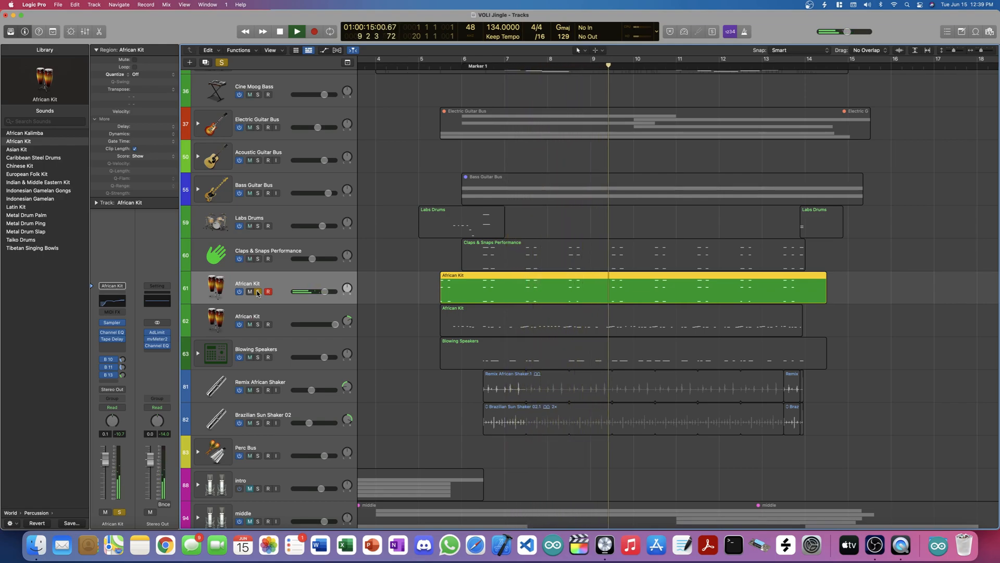
# - Solo the second African Kit track (track 62) too, play both kits together, and return the playhead to bar 5 beat 3
pyautogui.click(258, 324)
pyautogui.press('space')
pyautogui.press('space')
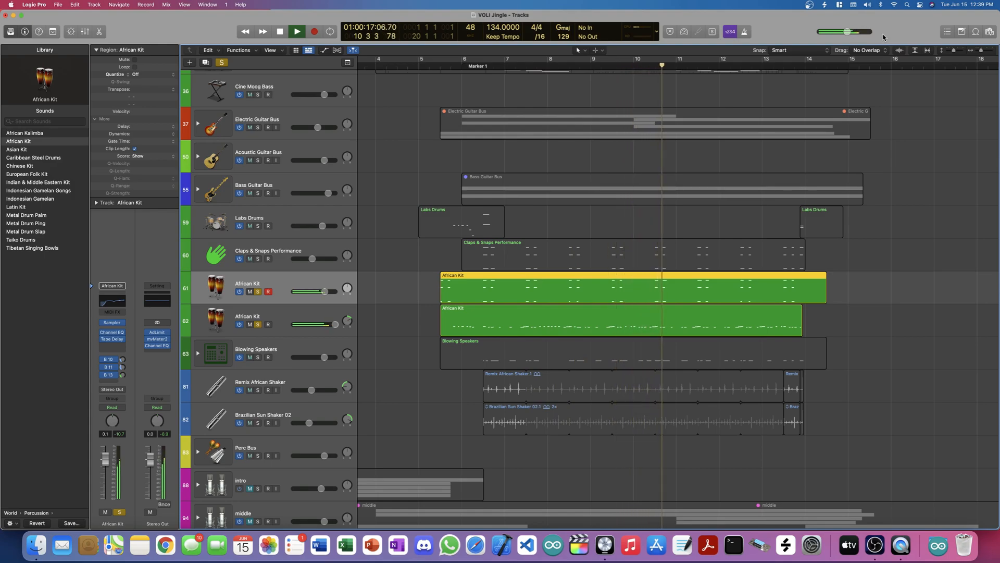
pyautogui.press('space')
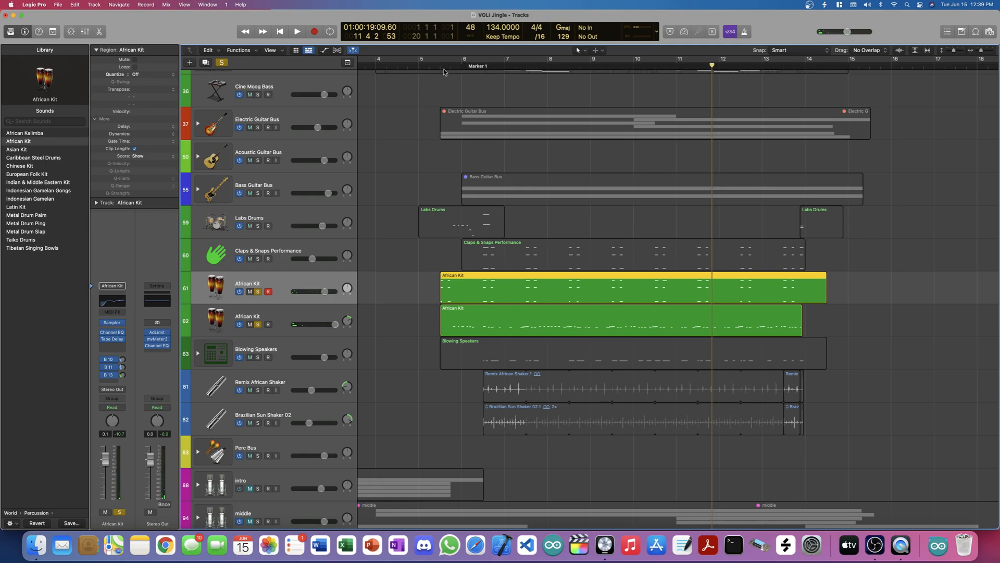
pyautogui.click(439, 69)
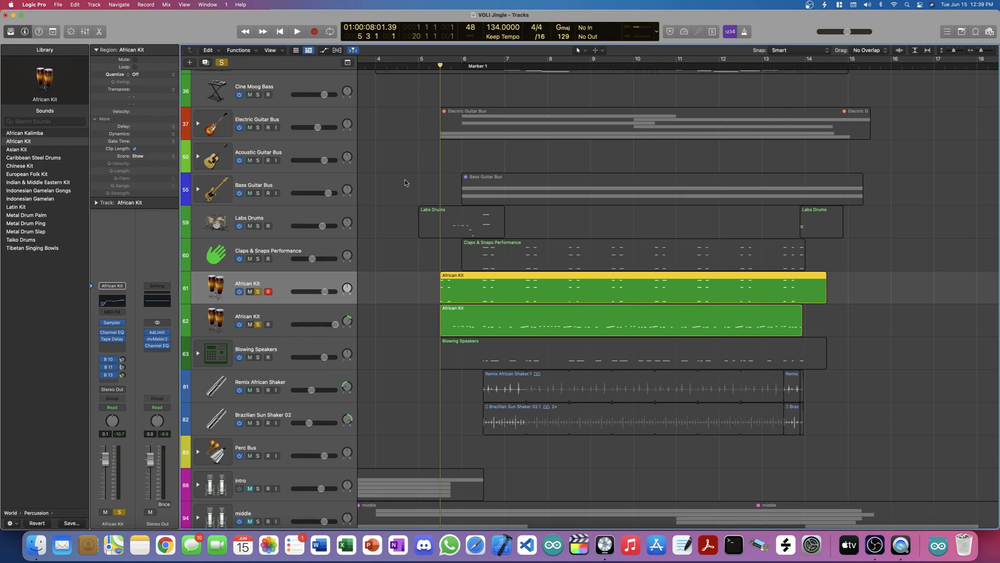
# - Add the Blowing Speakers track to the solo and play it together with both African Kit tracks from bar 5 beat 3
pyautogui.click(324, 320)
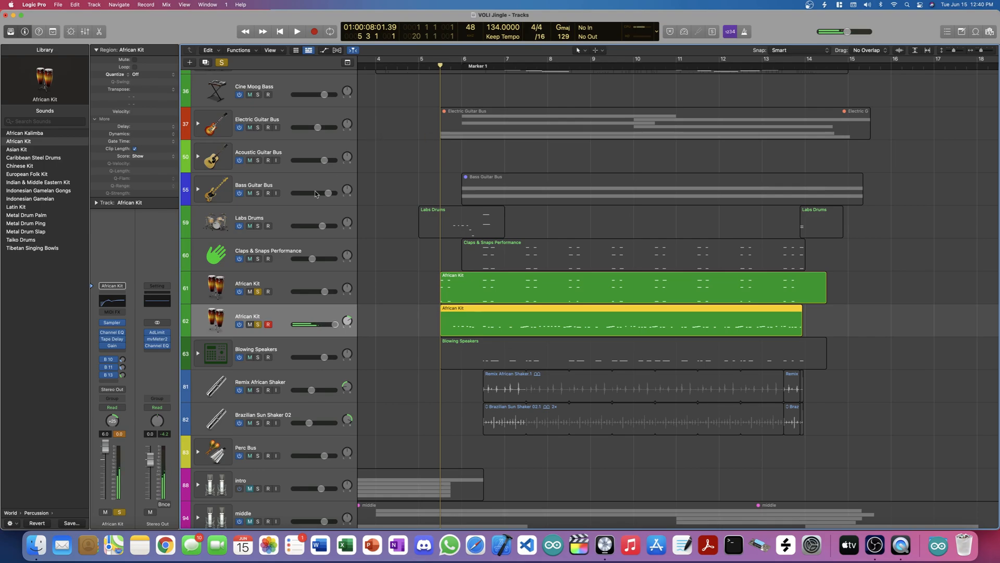
pyautogui.click(280, 352)
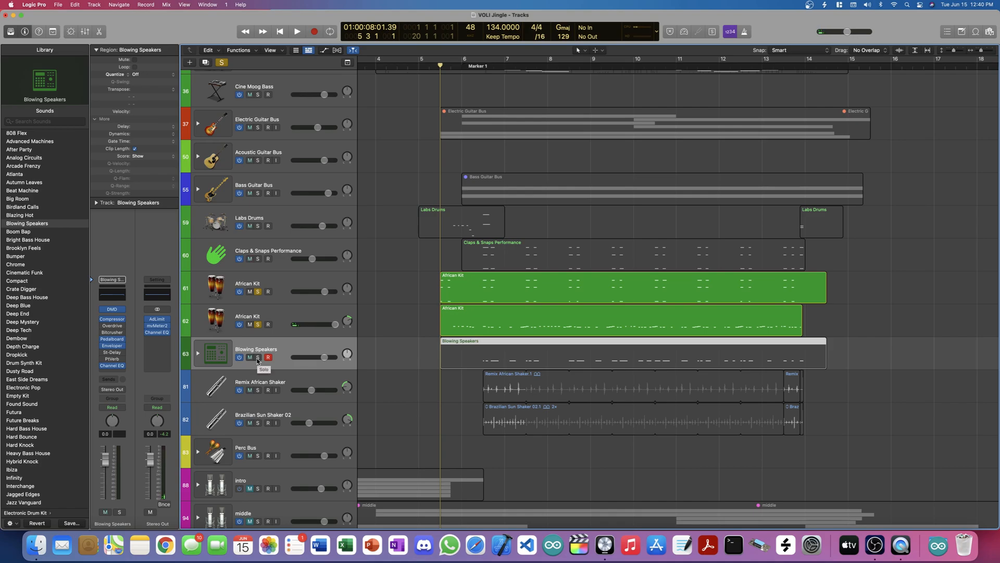
pyautogui.click(257, 357)
pyautogui.press('space')
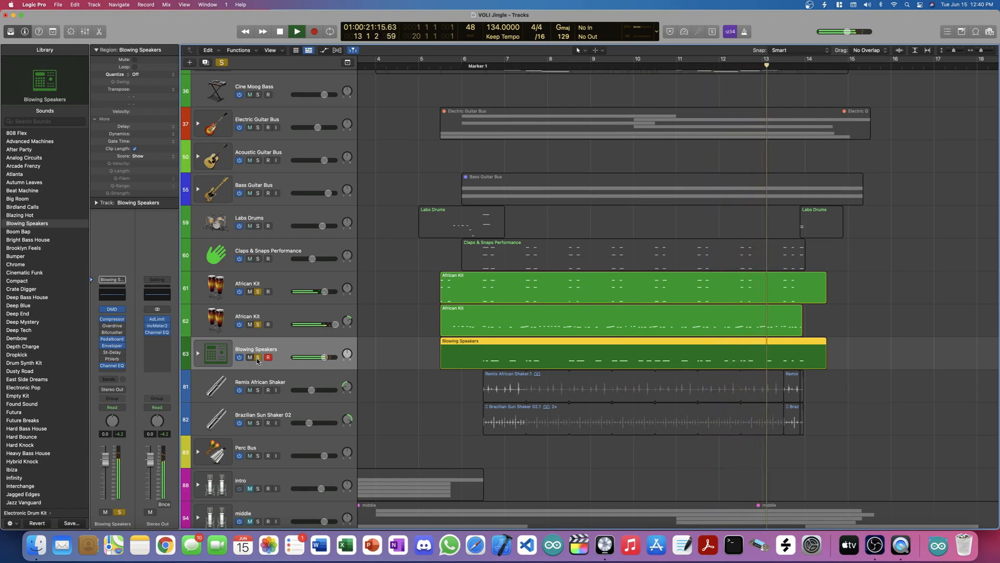
pyautogui.press('space')
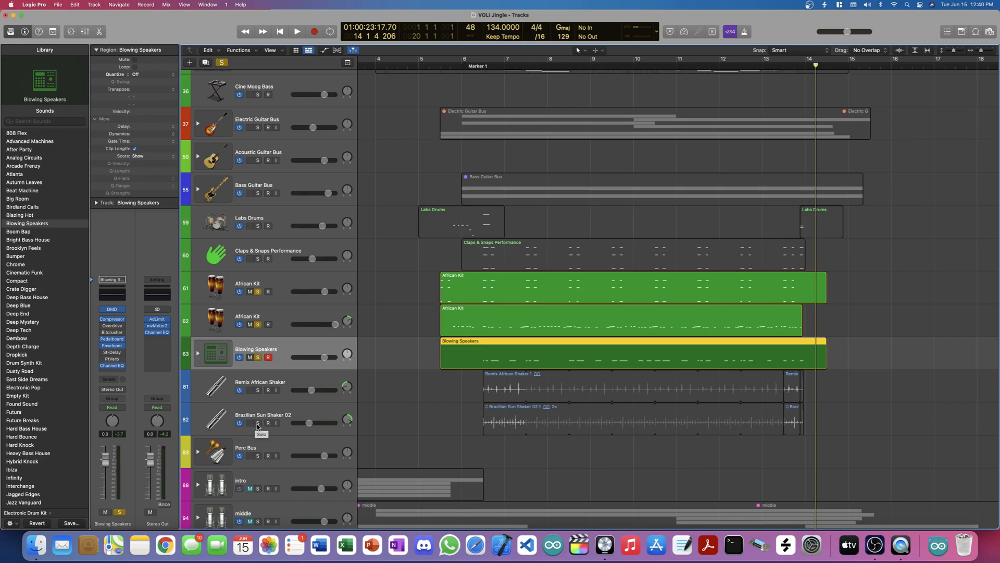
# - Add the Brazilian Sun Shaker 02 and Remix African Shaker tracks to the solo and play the soloed percussion from bar 6
pyautogui.click(259, 424)
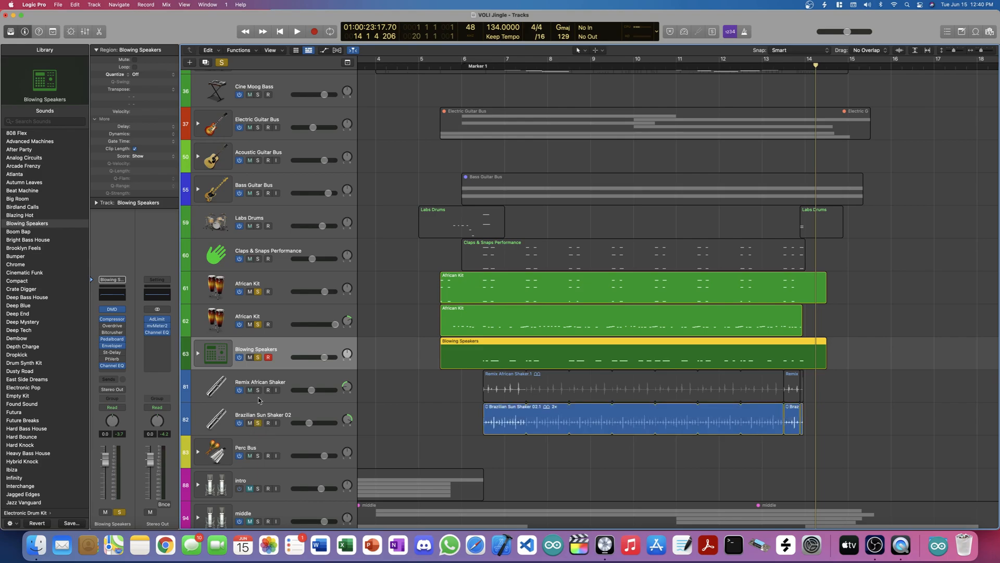
pyautogui.click(259, 390)
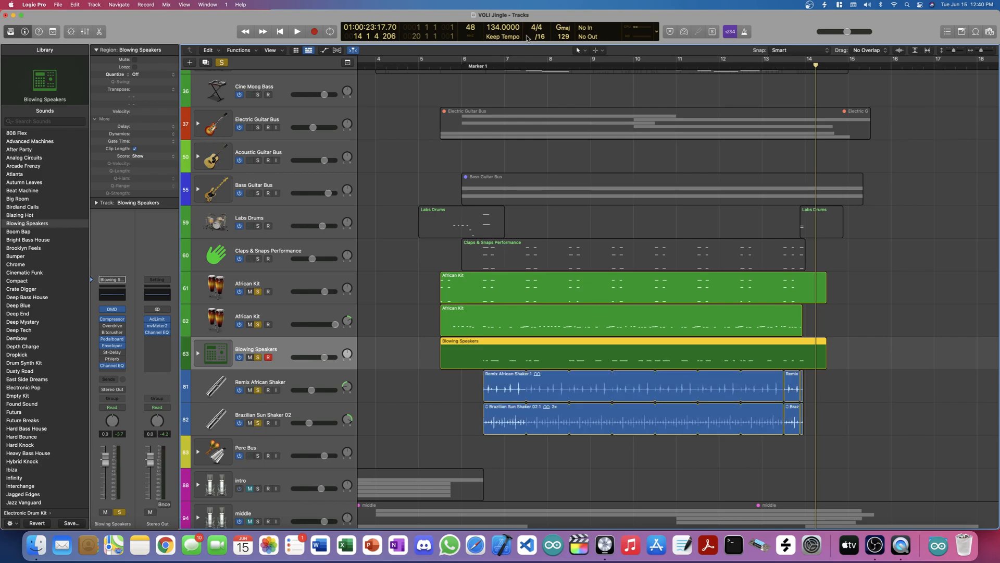
pyautogui.click(462, 67)
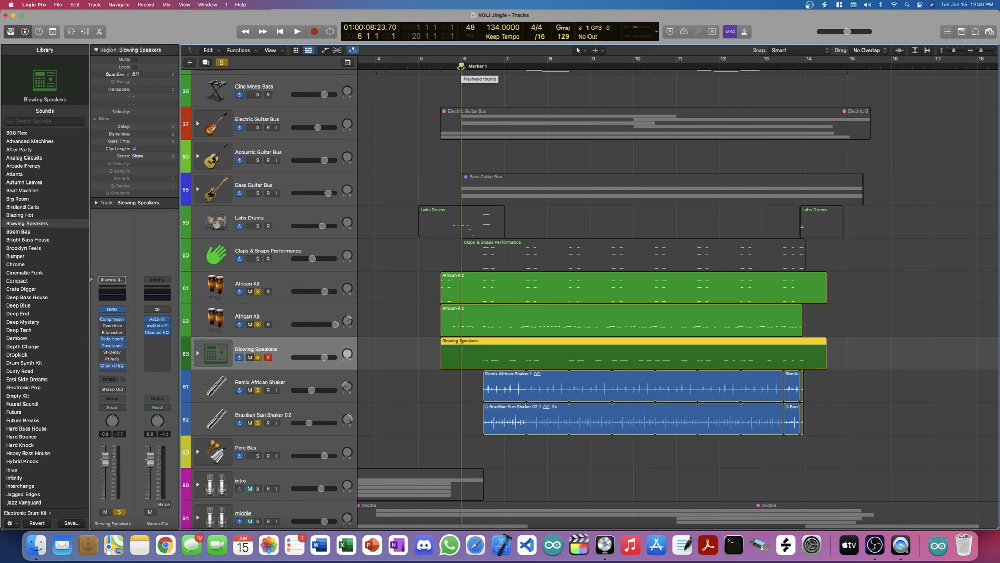
pyautogui.press('space')
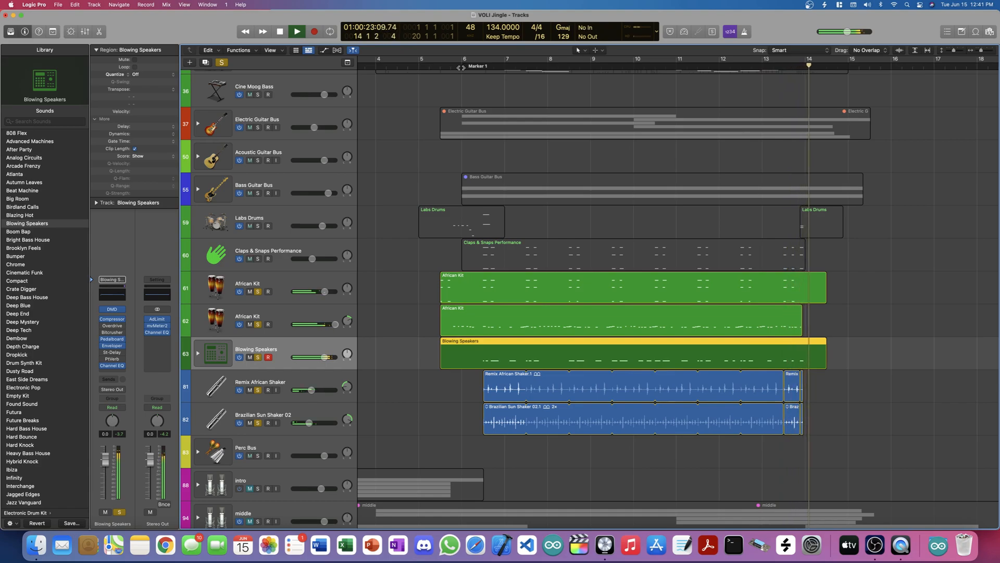
pyautogui.press('space')
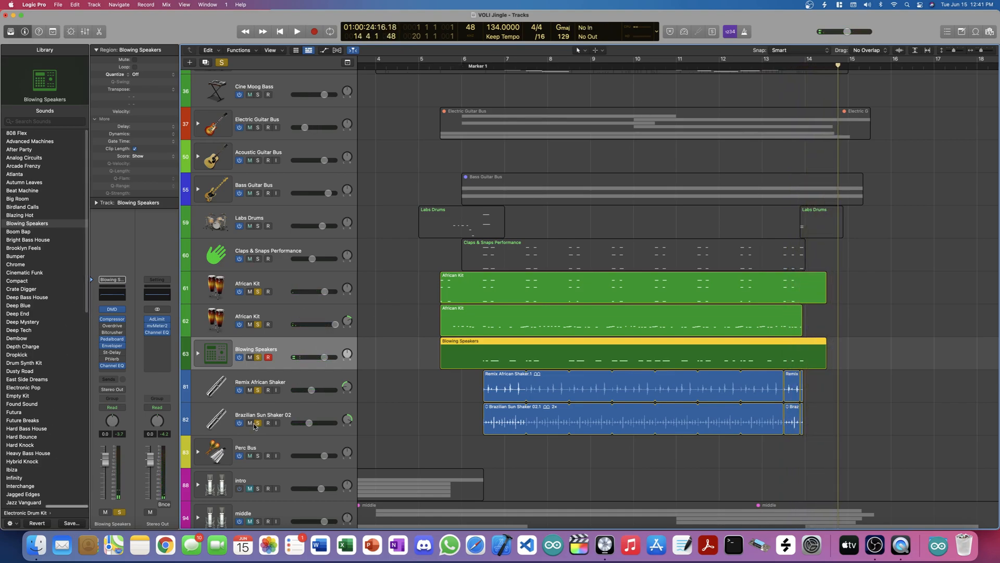
# - Add the Labs Drums track to the solo, select it, and play the soloed percussion from bar 5 beat 3
pyautogui.scroll(-2, 268, 401)
pyautogui.scroll(1, 268, 400)
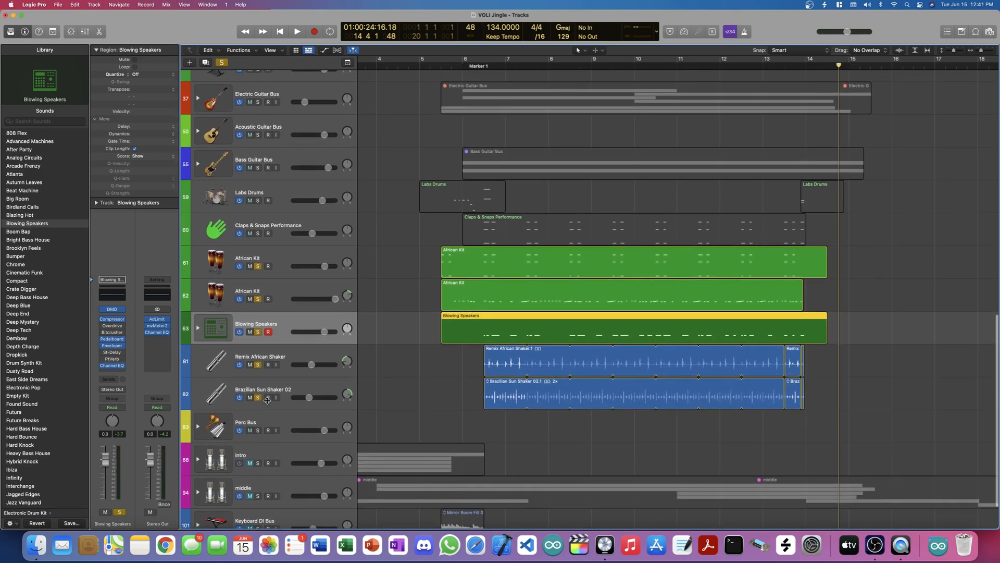
pyautogui.scroll(1, 284, 370)
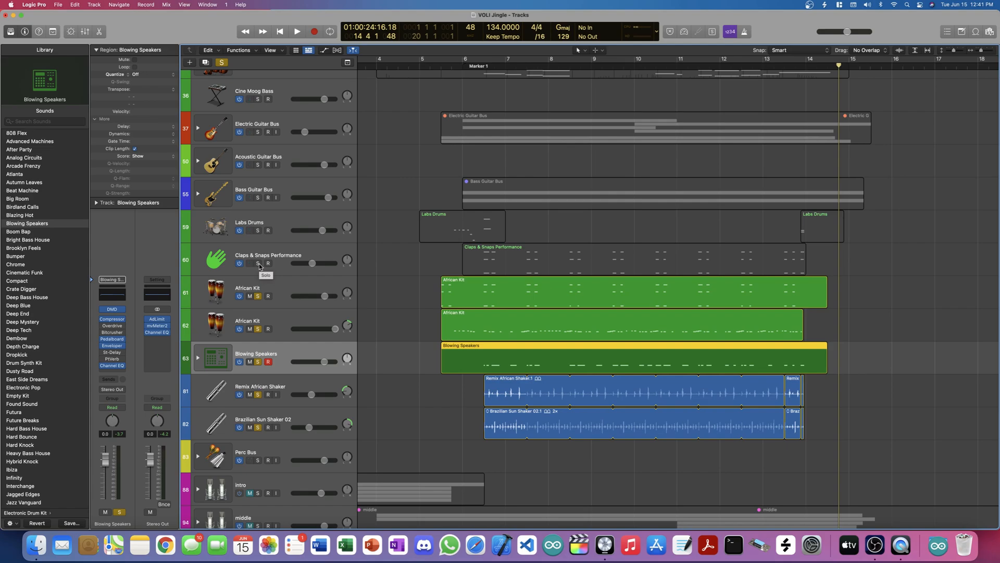
pyautogui.click(258, 231)
pyautogui.click(421, 66)
pyautogui.click(438, 68)
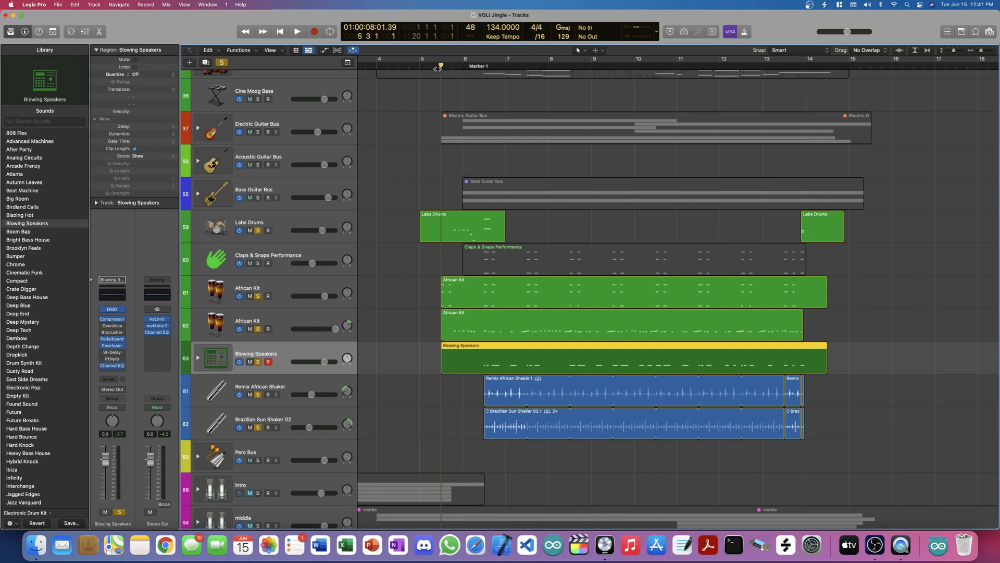
pyautogui.click(259, 215)
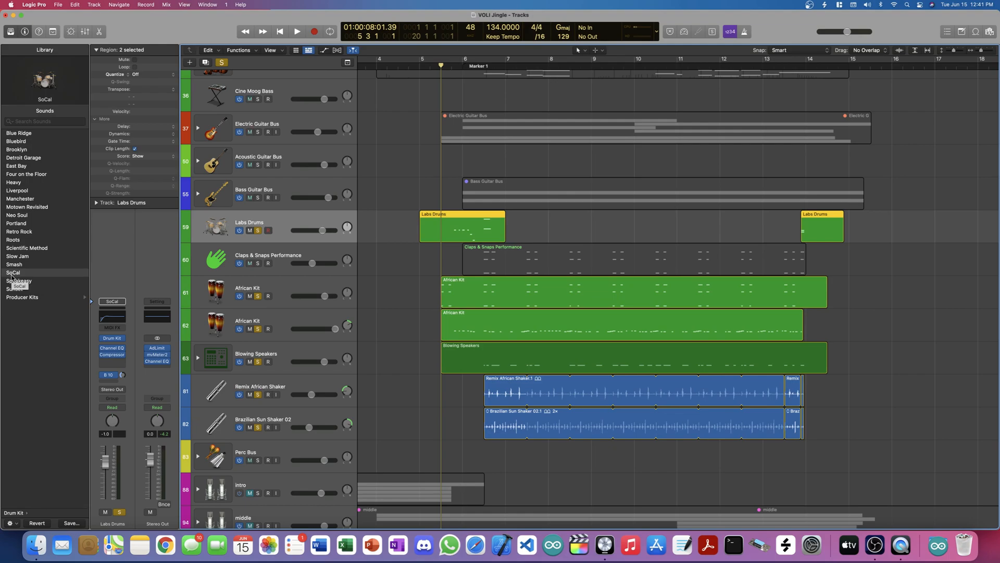
pyautogui.press('space')
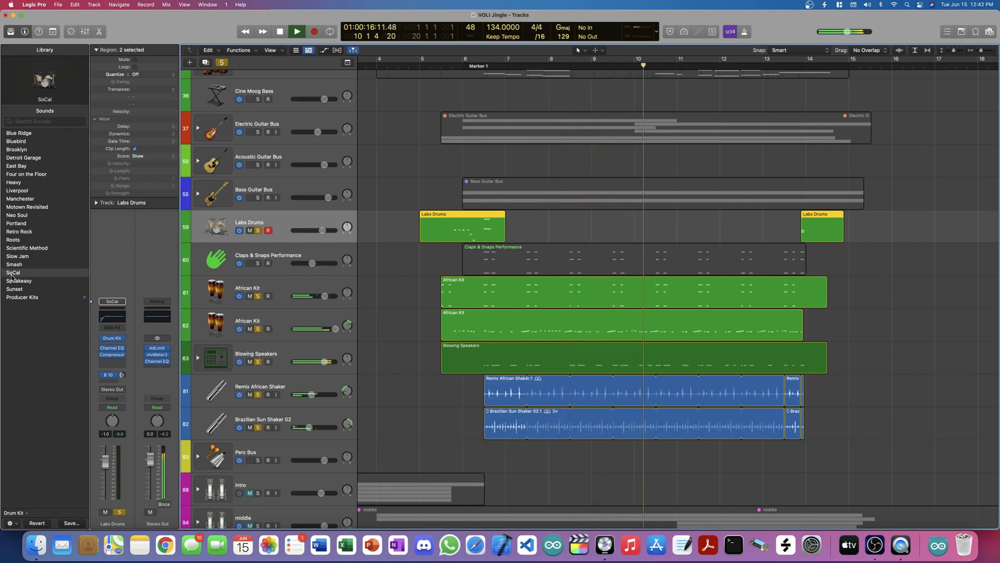
pyautogui.press('space')
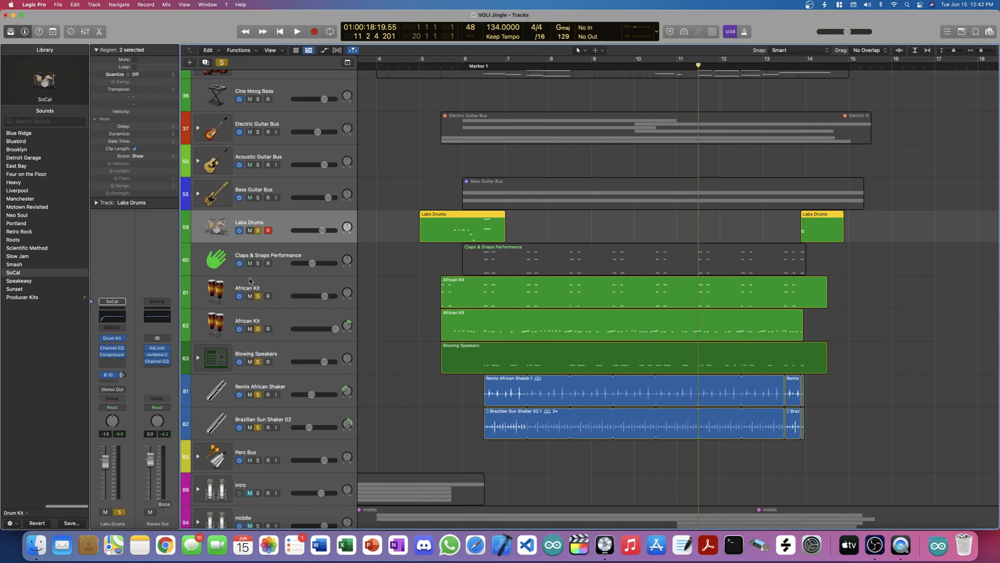
# - Add the Claps & Snaps Performance track to the solo and play it together with the other soloed percussion tracks
pyautogui.click(258, 264)
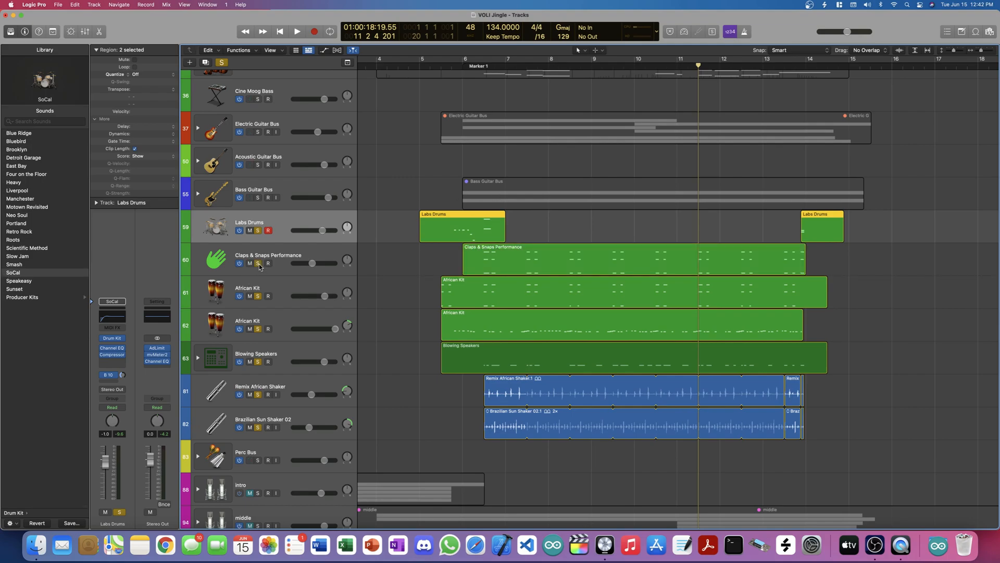
pyautogui.press('space')
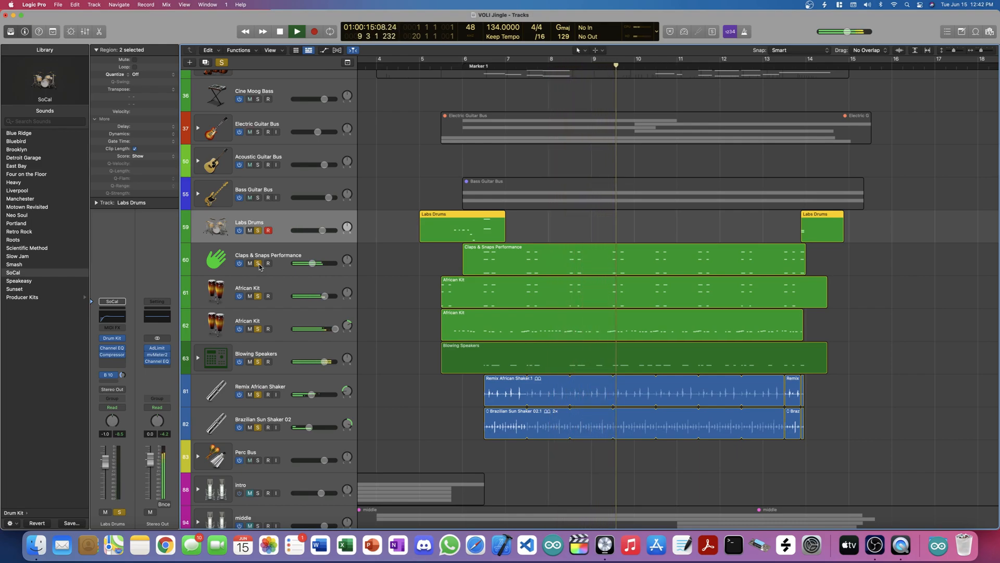
pyautogui.press('space')
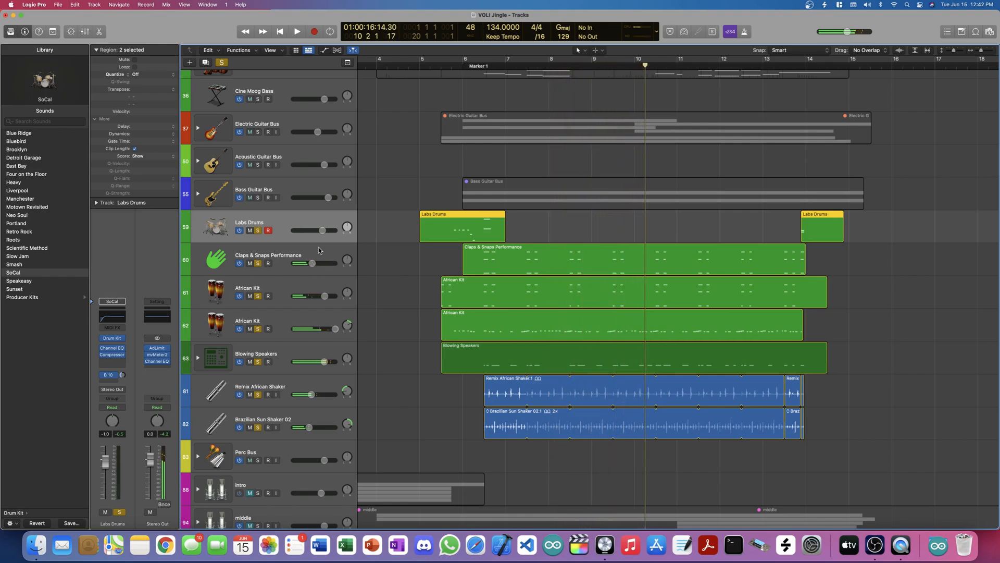
# - Clear all track solos and solo only the Soft Firewood Piano on track 19
pyautogui.scroll(5, 328, 249)
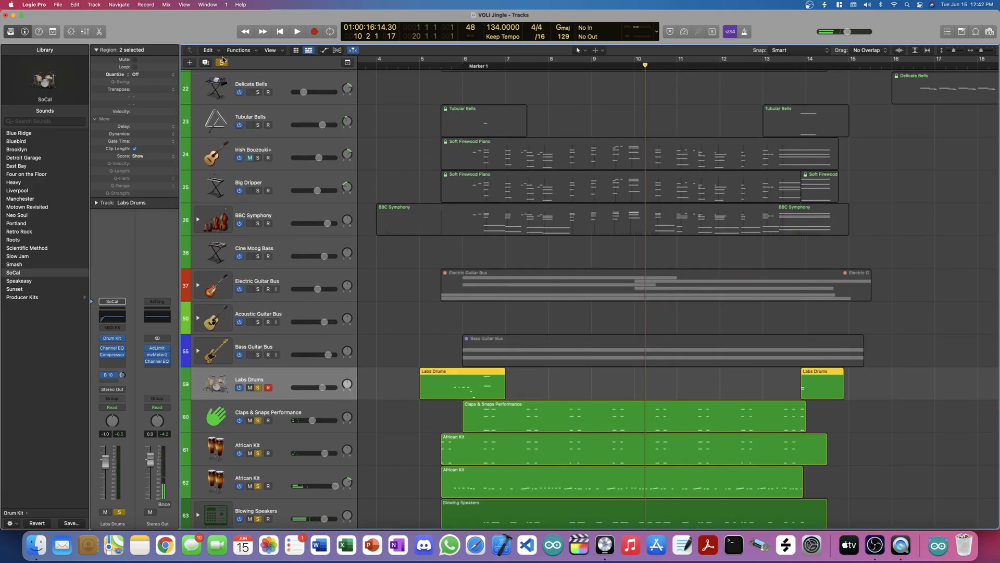
pyautogui.click(222, 62)
pyautogui.scroll(15, 369, 153)
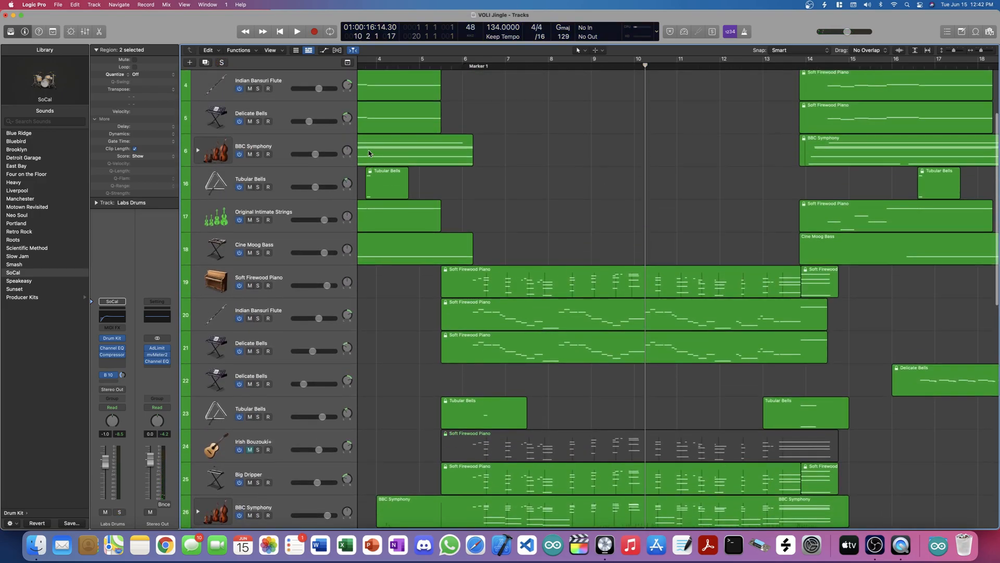
pyautogui.scroll(-2, 364, 208)
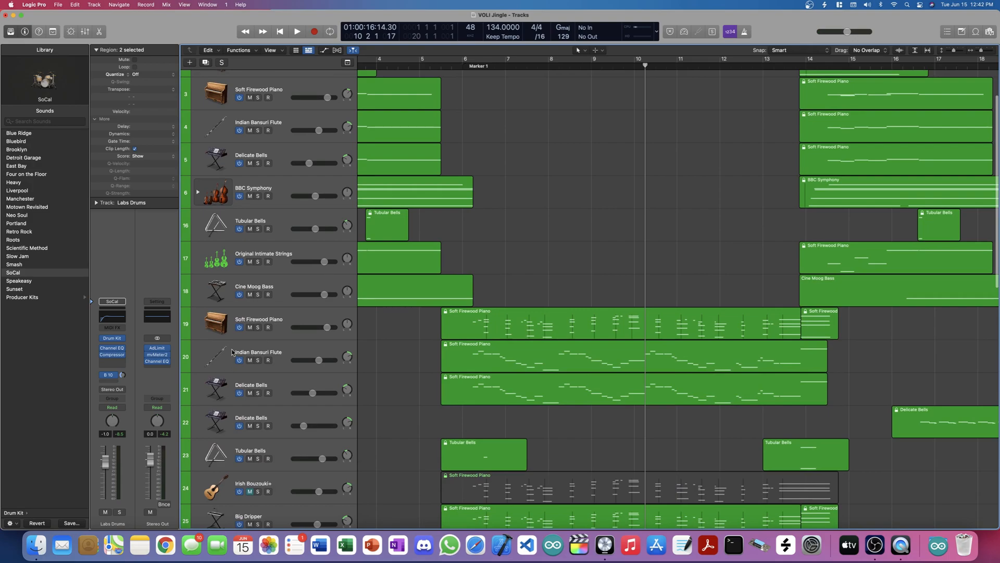
pyautogui.click(256, 328)
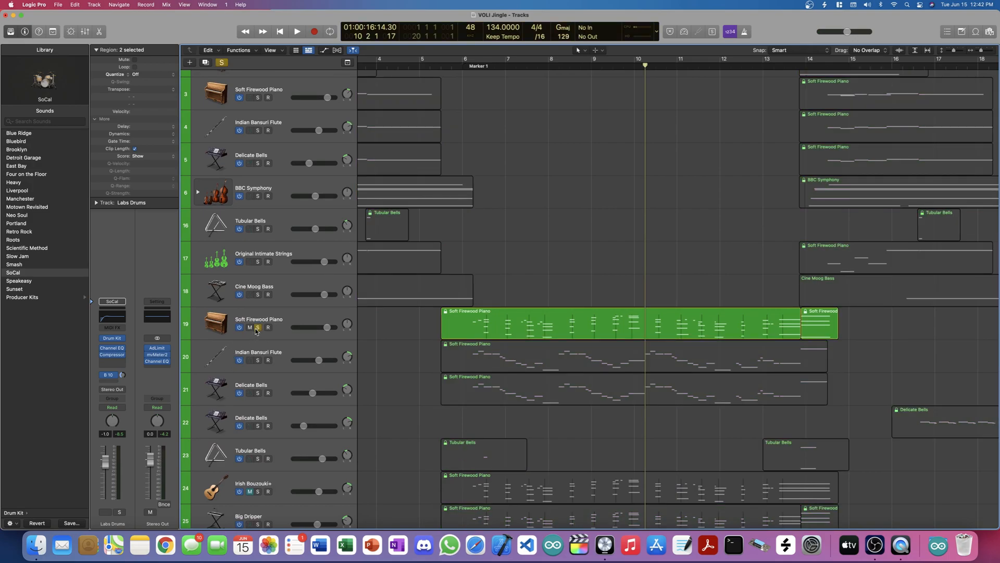
# - Play the soloed piano from bar 5 beat 3 and return the playhead to that position
pyautogui.scroll(-10, 255, 331)
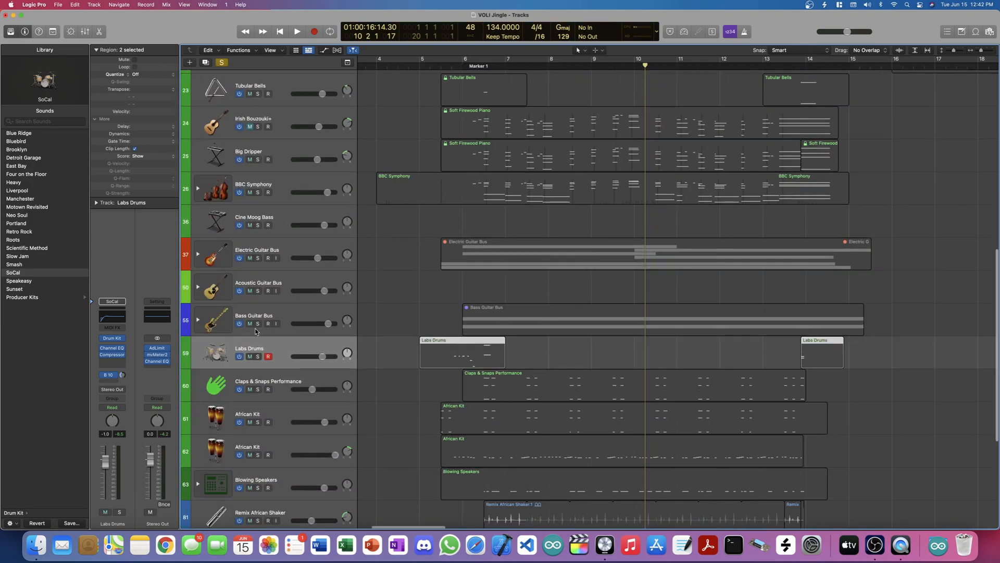
pyautogui.scroll(5, 255, 331)
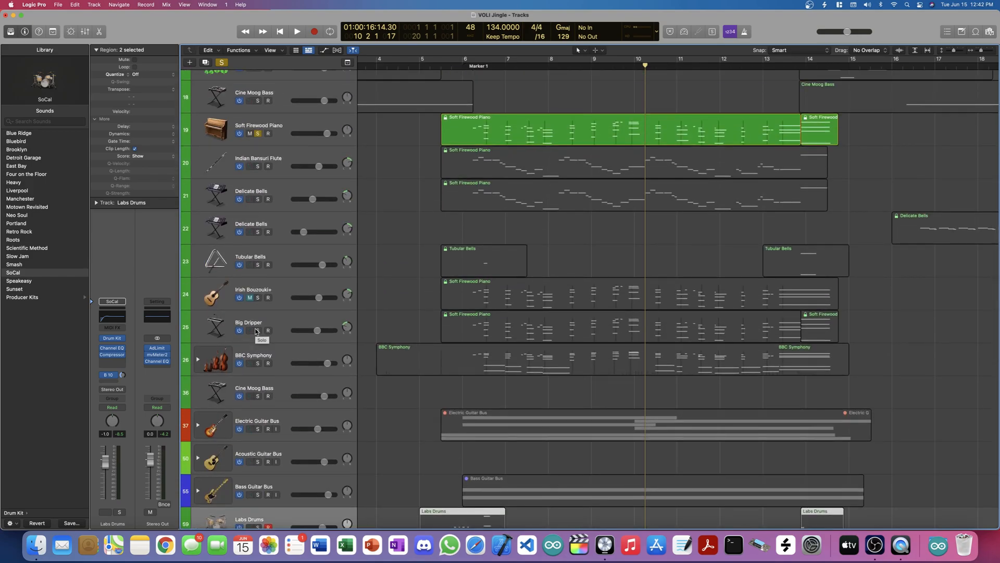
pyautogui.doubleClick(440, 68)
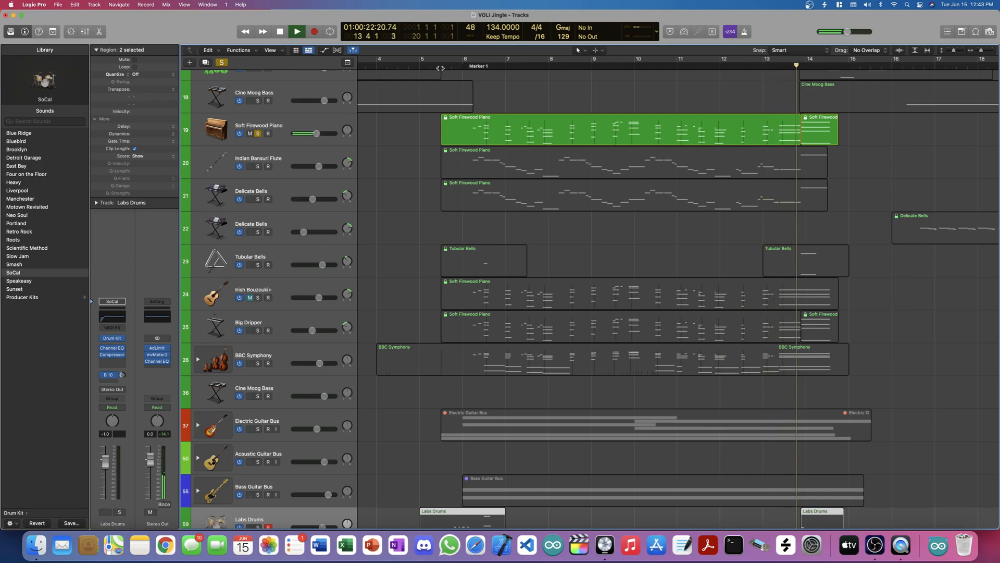
pyautogui.press('space')
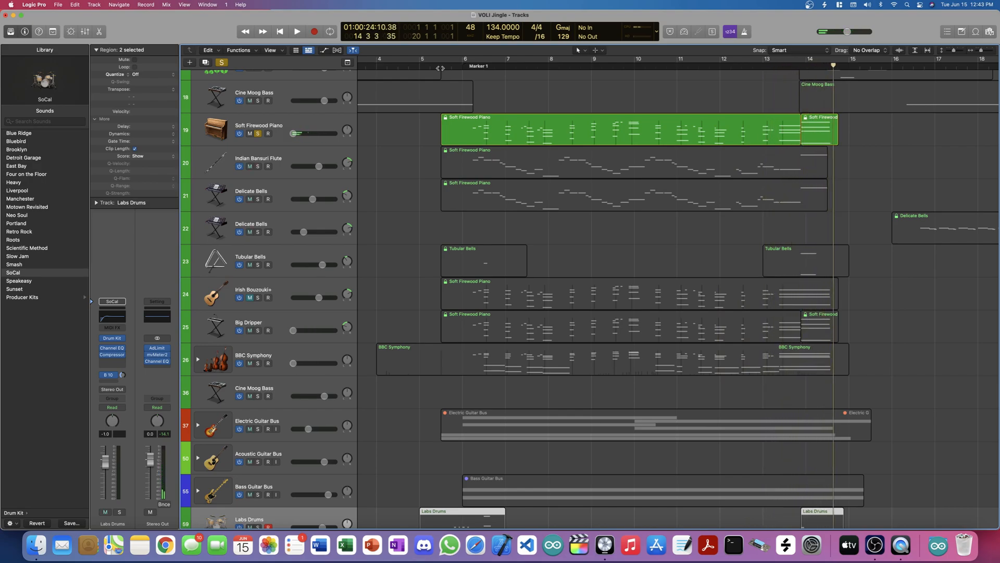
pyautogui.click(440, 67)
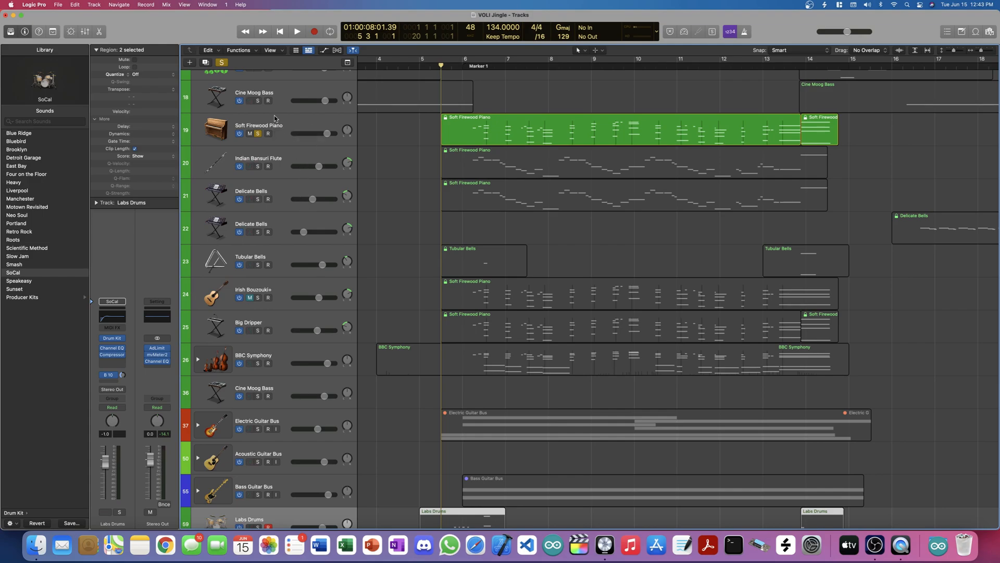
# - Add the Electric Guitar Bus to the solo alongside the Soft Firewood Piano
pyautogui.scroll(-1, 277, 131)
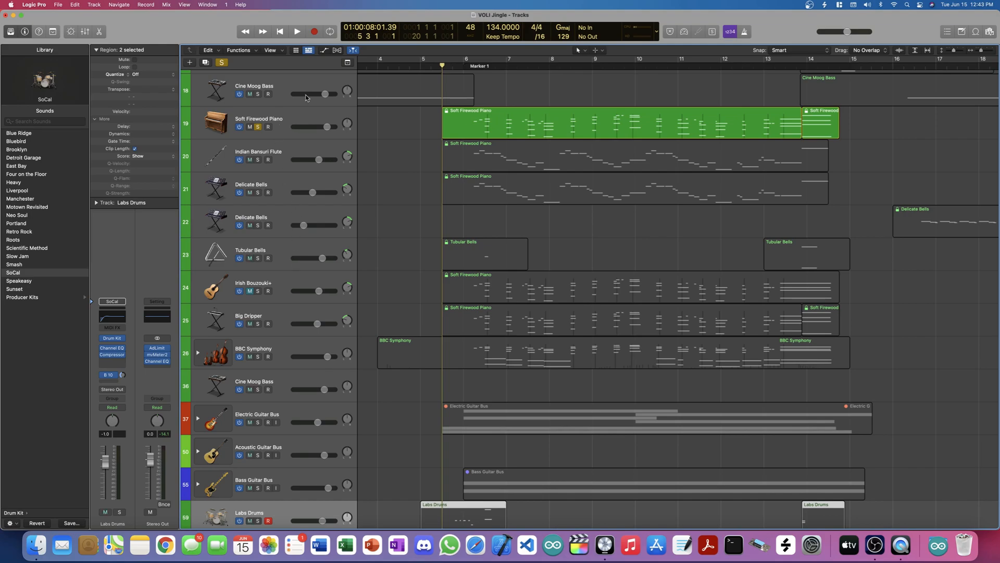
pyautogui.scroll(-3, 291, 265)
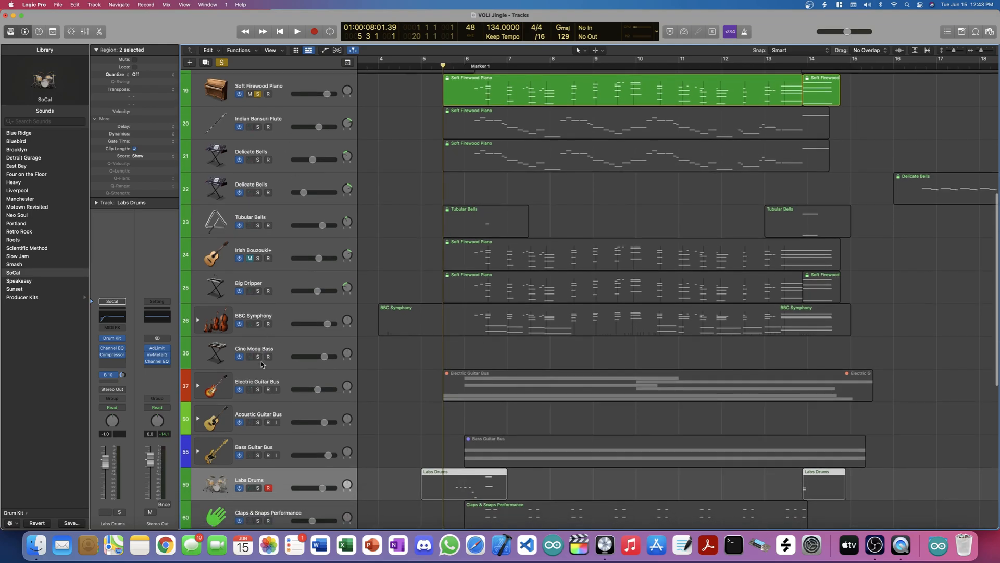
pyautogui.click(258, 389)
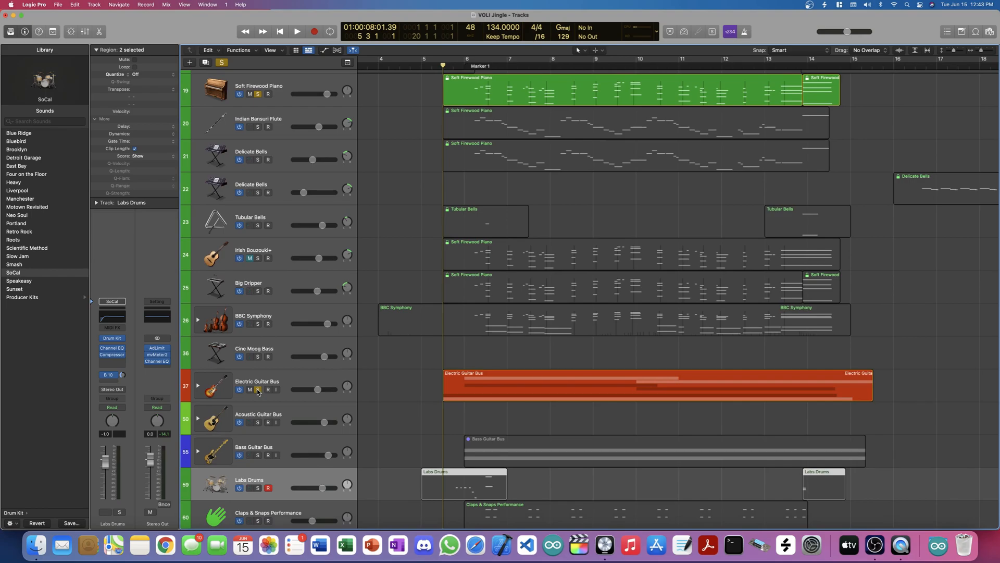
# - Add Labs Drums, Claps & Snaps Performance, both African Kits, Blowing Speakers, Remix African Shaker and Brazilian Sun Shaker 02 to the solo
pyautogui.scroll(-5, 258, 391)
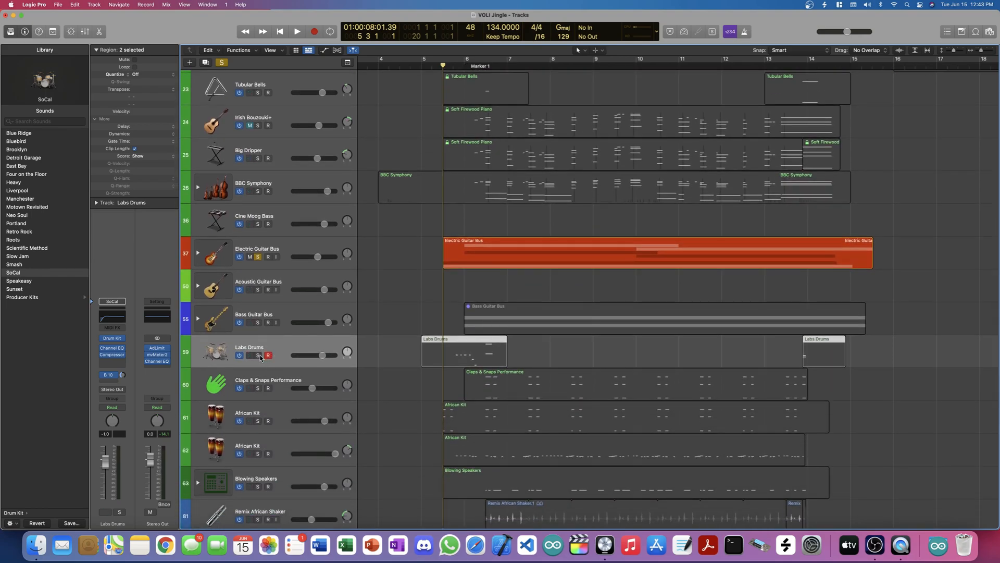
pyautogui.click(258, 355)
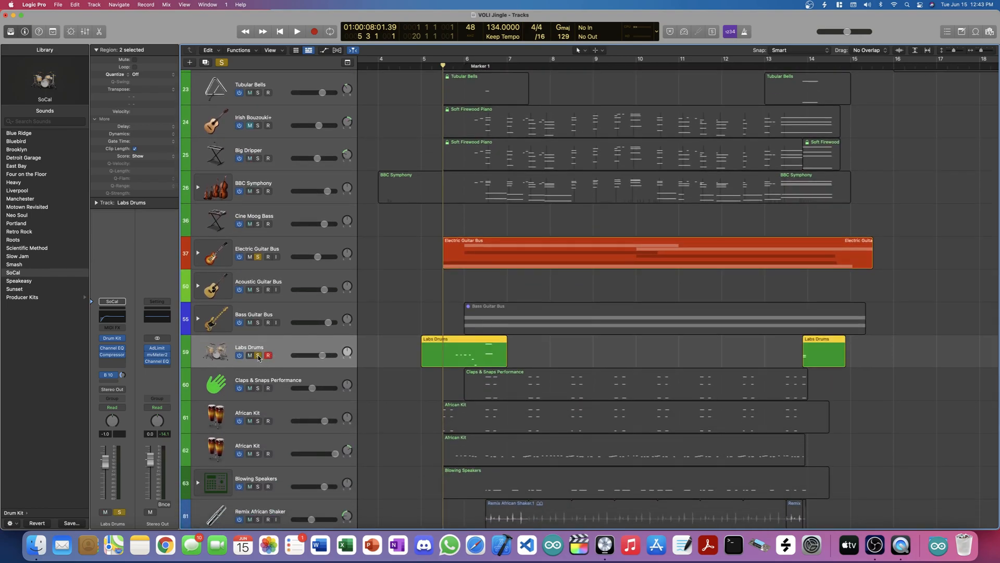
pyautogui.click(257, 388)
pyautogui.click(258, 421)
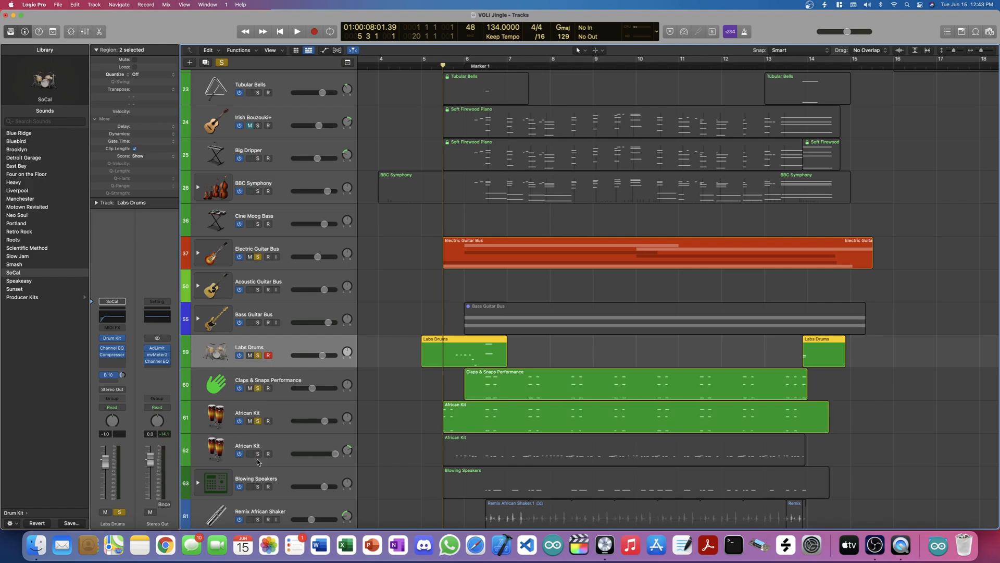
pyautogui.click(258, 454)
pyautogui.click(258, 487)
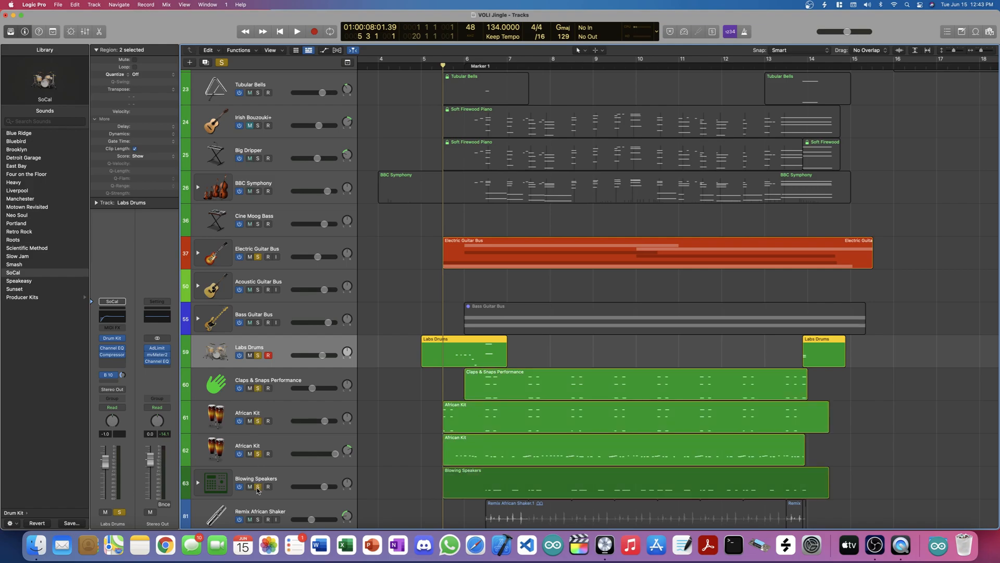
pyautogui.click(258, 520)
pyautogui.scroll(-1, 257, 523)
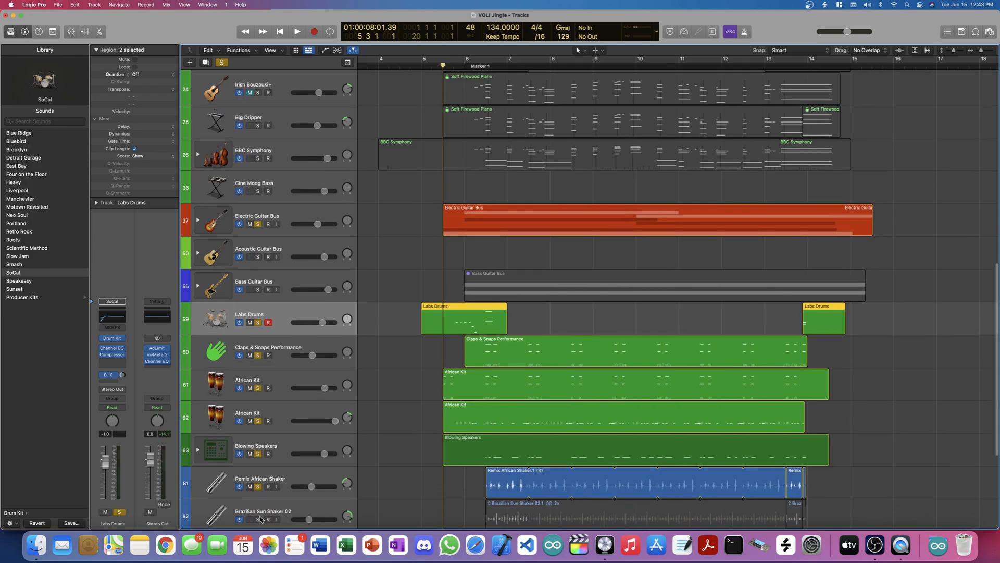
pyautogui.click(258, 520)
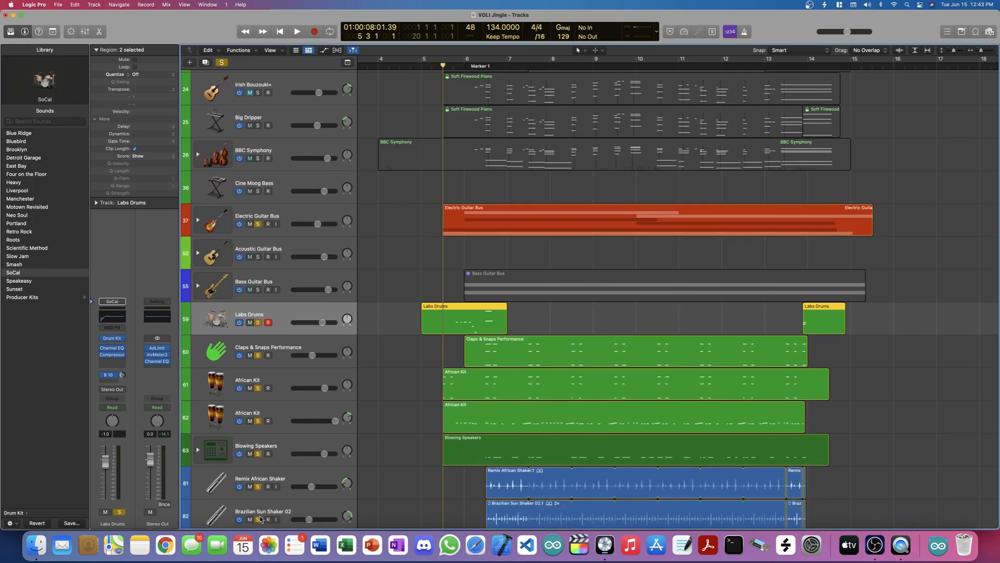
# - Play the soloed piano, electric guitars and percussion together from bar 5 beat 3, and go back to the first tracks of the project
pyautogui.press('space')
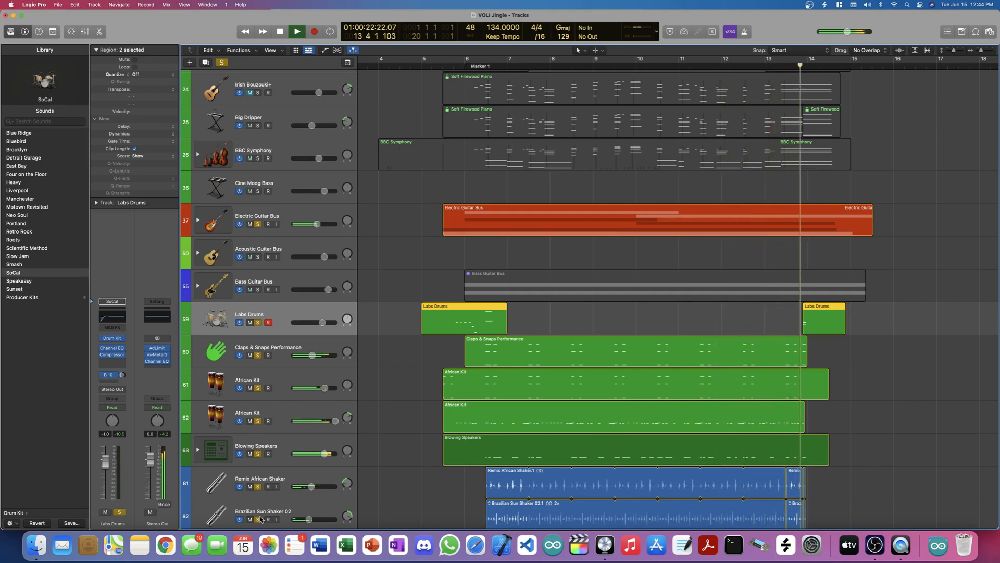
pyautogui.press('space')
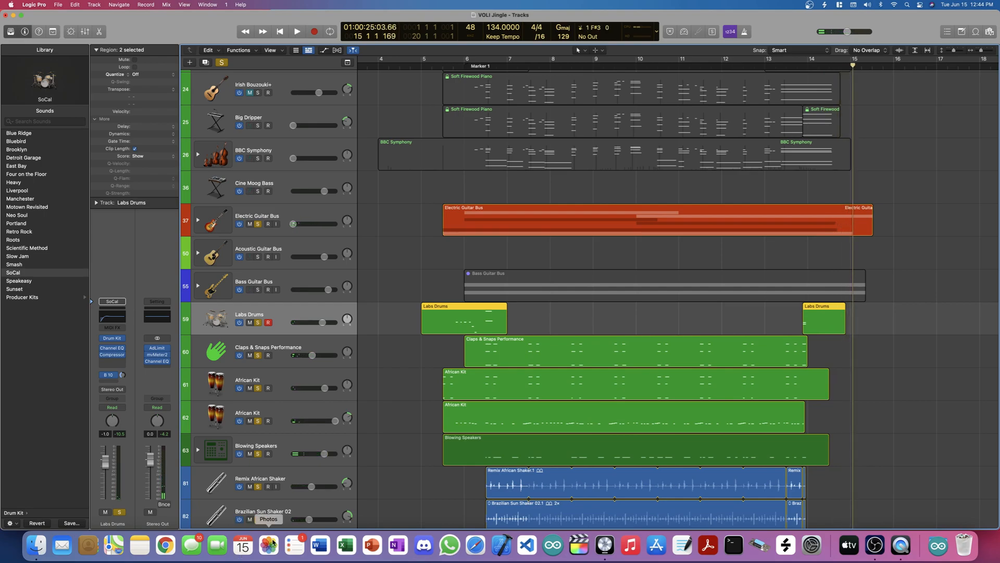
pyautogui.scroll(5, 432, 262)
pyautogui.scroll(4, 433, 262)
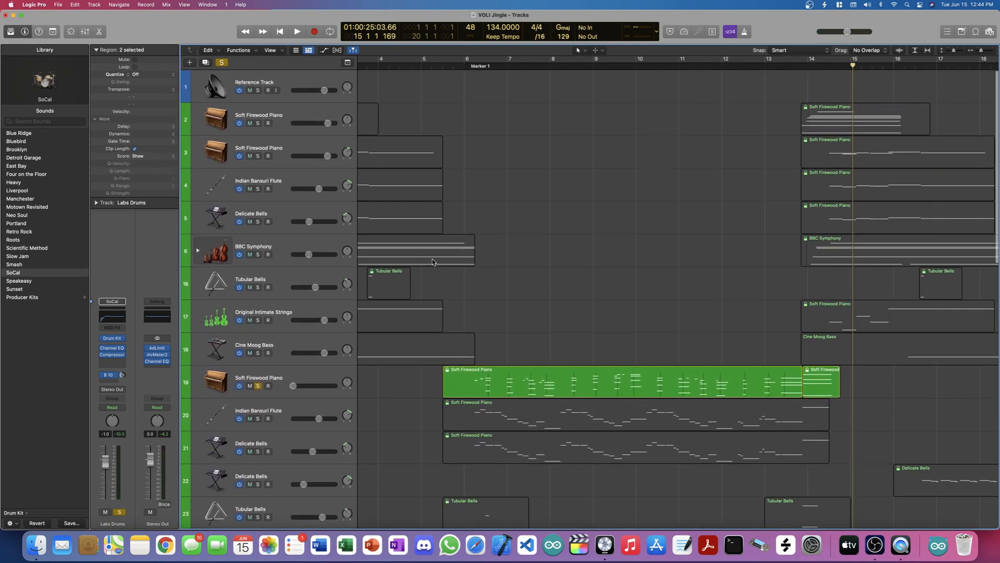
# - Clear all solos, solo the Indian Bansuri Flute on track 20 and Delicate Bells on track 21, and set the playhead to bar 5 beat 3
pyautogui.scroll(-3, 432, 262)
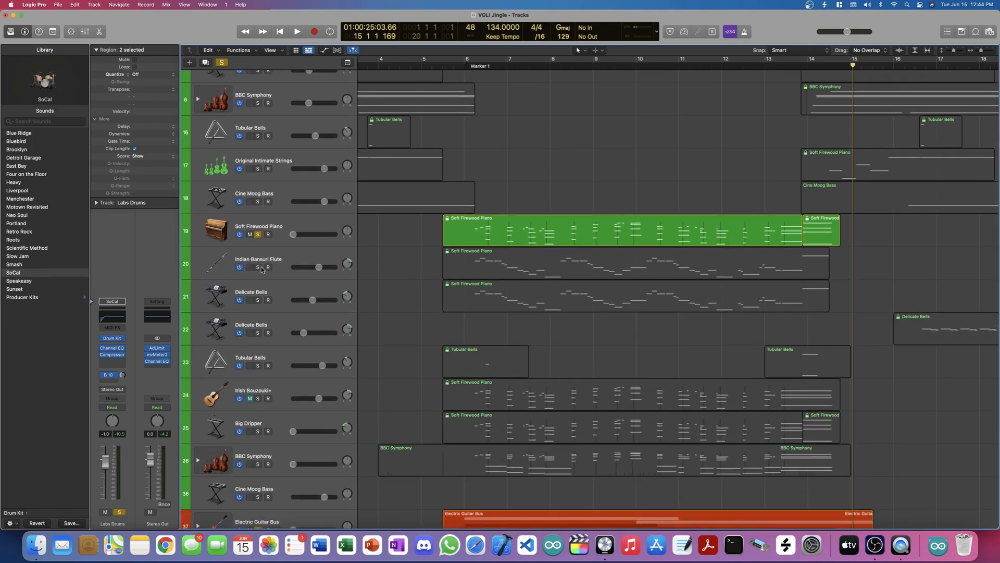
pyautogui.scroll(-3, 262, 269)
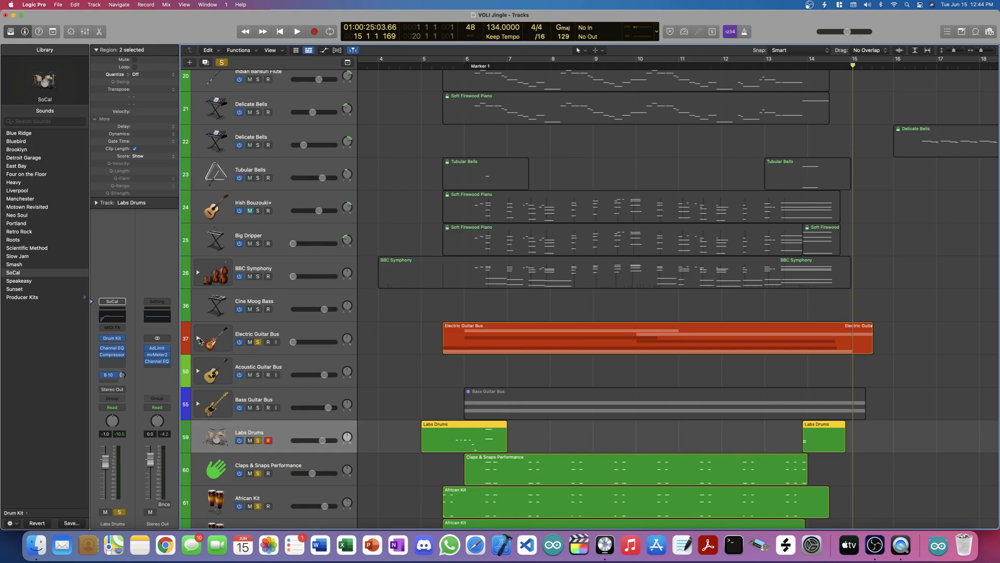
pyautogui.scroll(2, 200, 340)
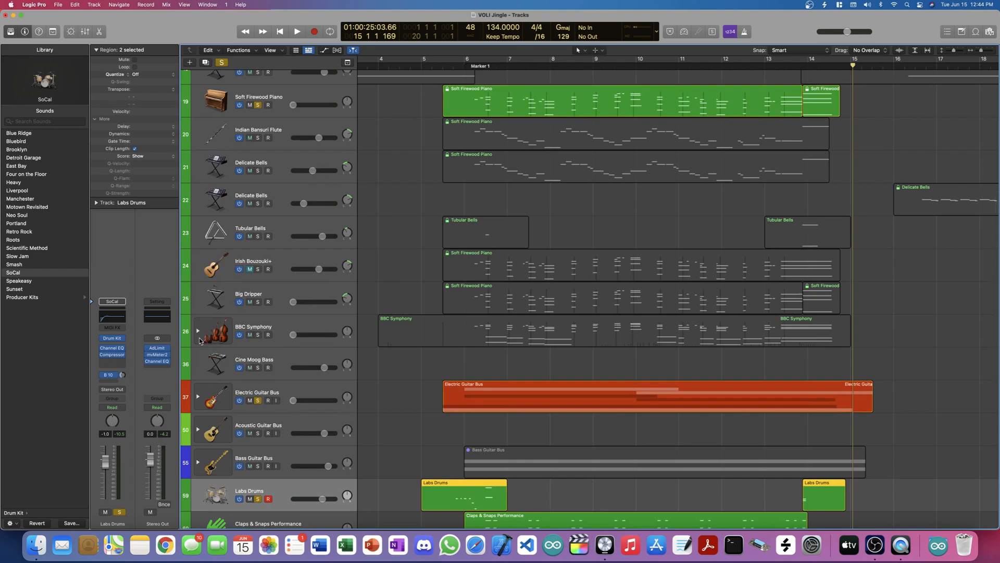
pyautogui.click(221, 62)
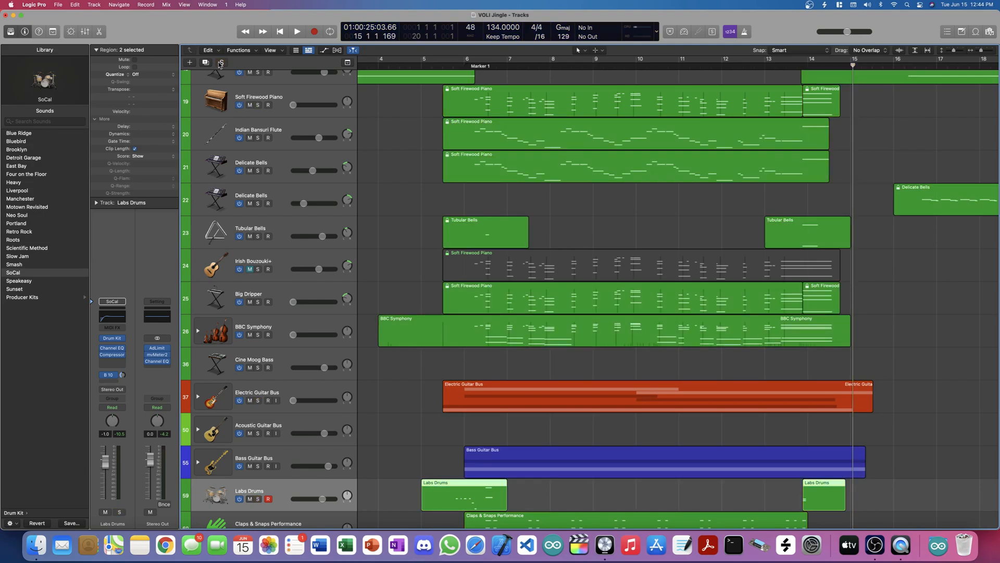
pyautogui.click(257, 139)
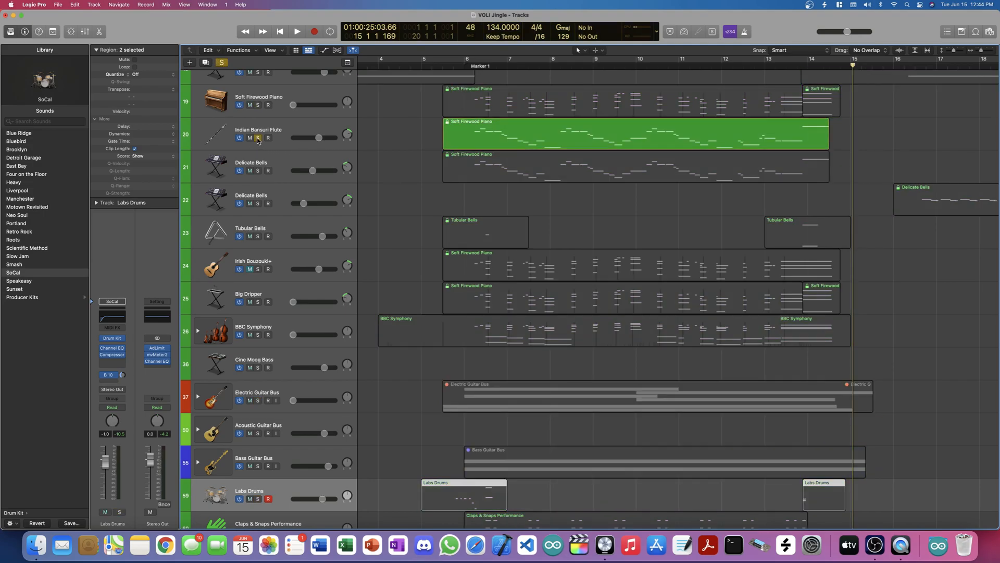
pyautogui.click(257, 170)
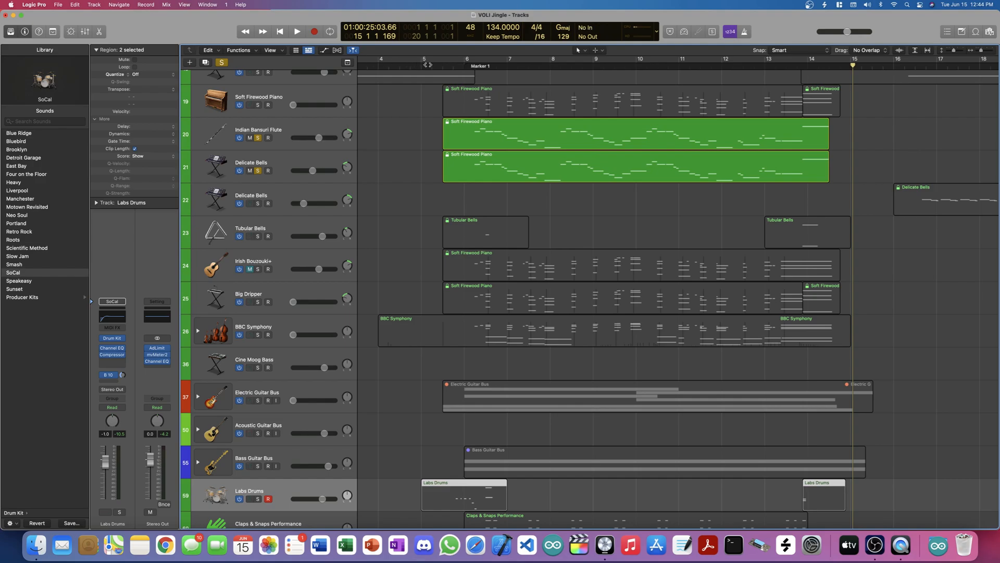
pyautogui.click(444, 67)
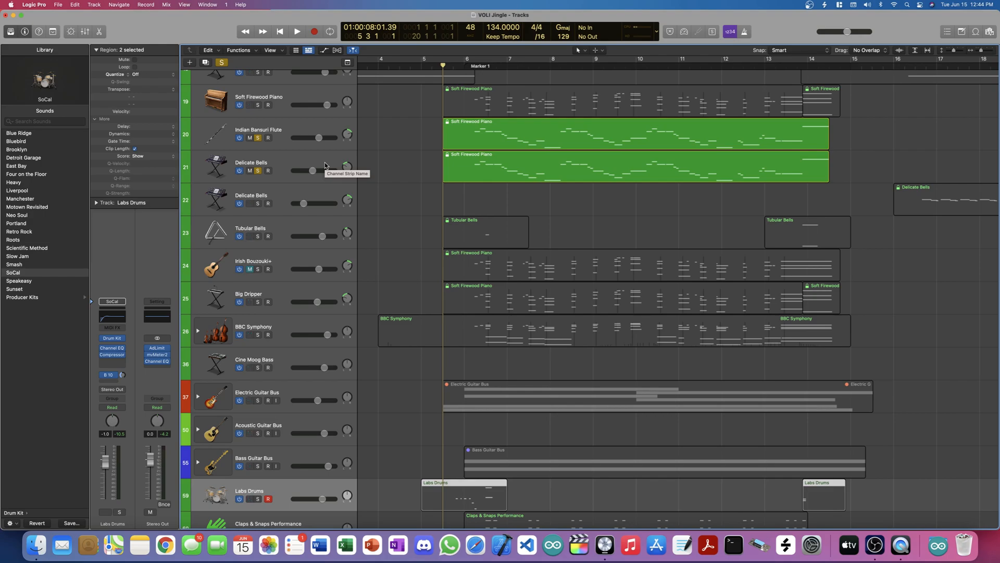
# - Add the Electric Guitar Bus and Soft Firewood Piano on track 19 to the solo and play the layers from bar 5 beat 3
pyautogui.click(257, 401)
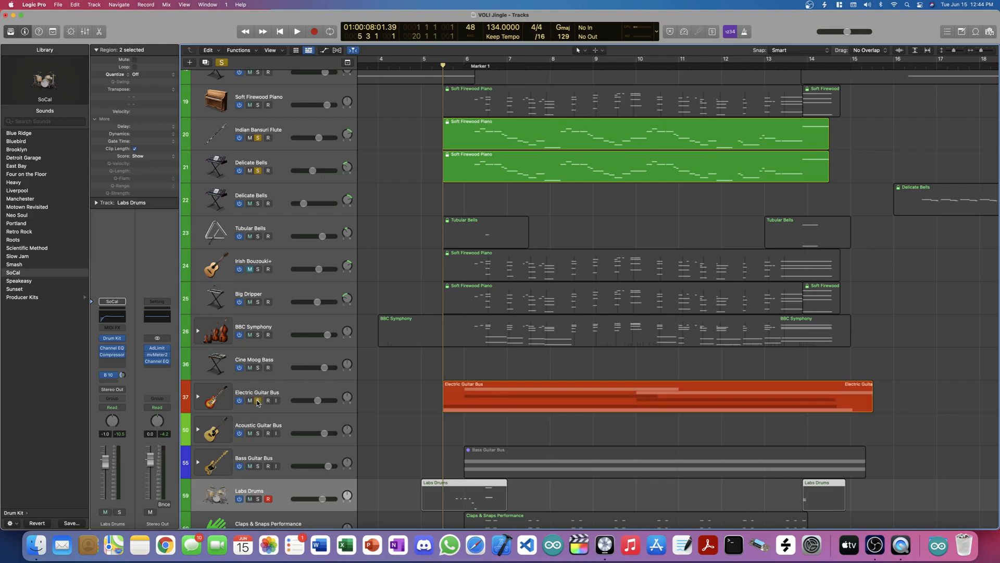
pyautogui.click(257, 106)
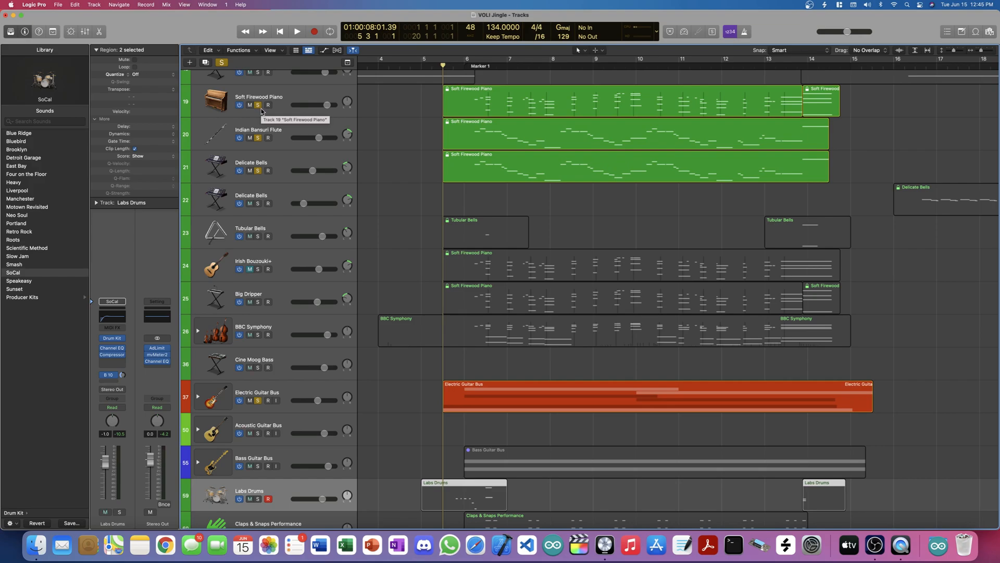
pyautogui.press('space')
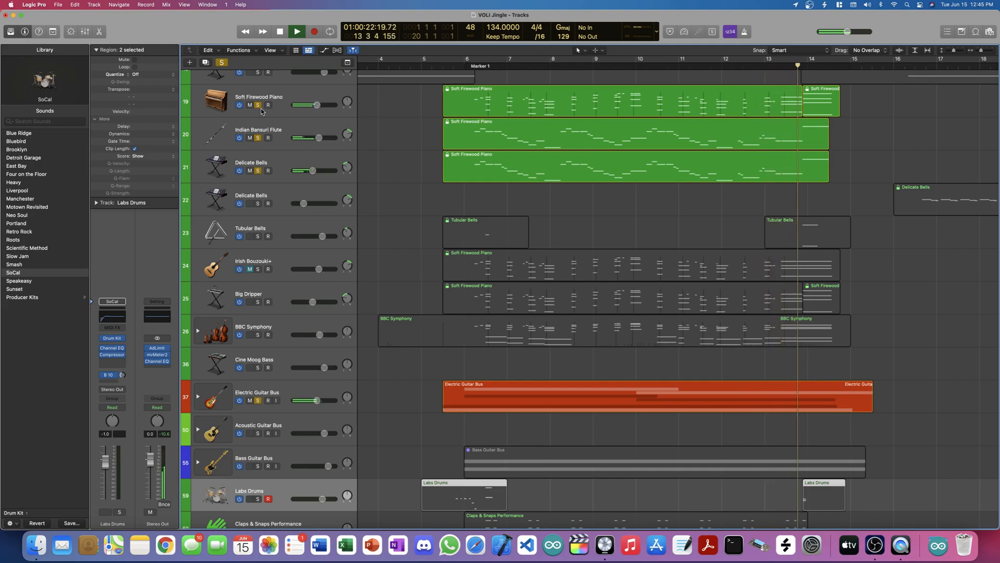
pyautogui.press('space')
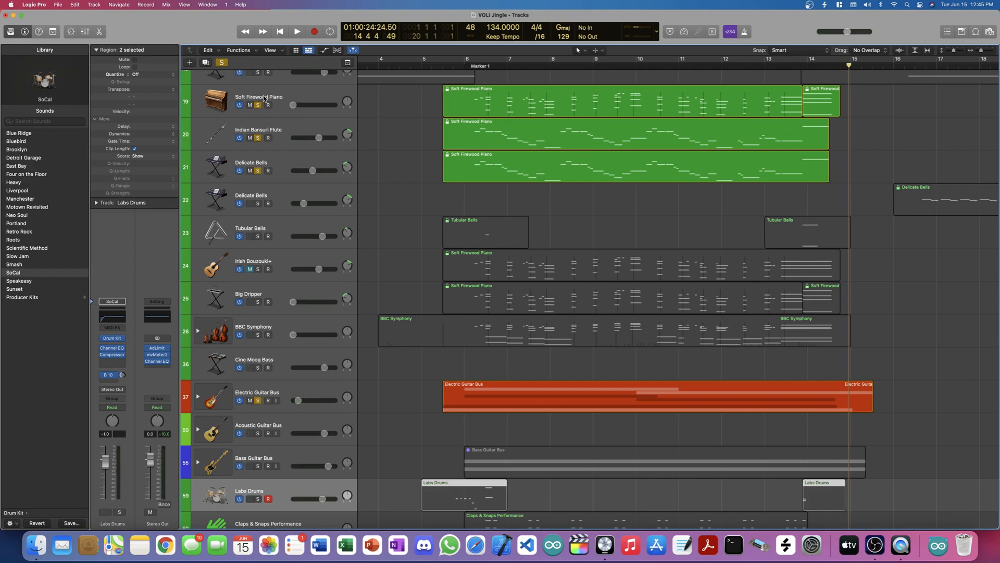
# - Replace the solos with tracks 19, 20, 21 and 23, including the Tubular Bells, and play them briefly from bar 5 beat 3
pyautogui.click(223, 63)
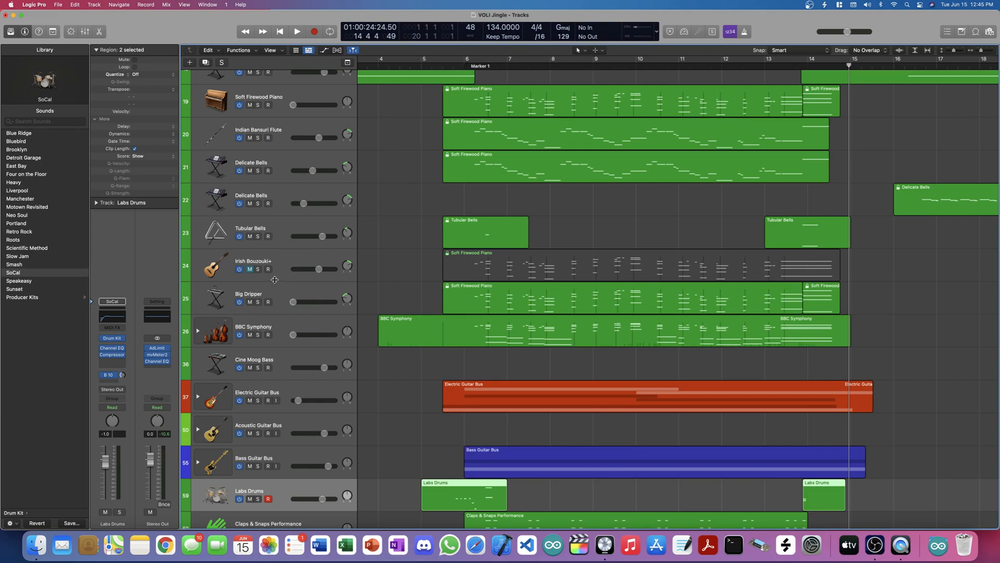
pyautogui.click(278, 227)
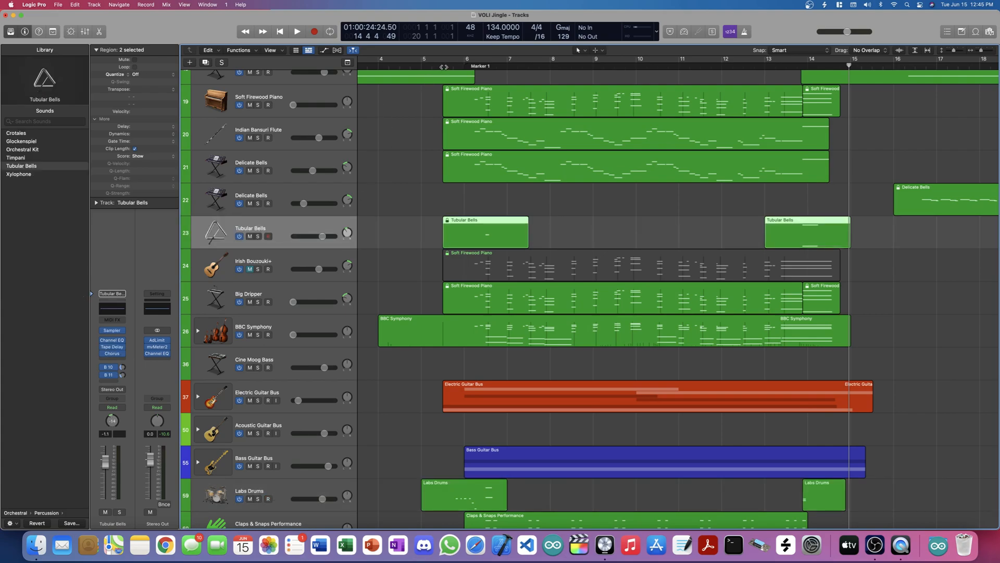
pyautogui.click(443, 67)
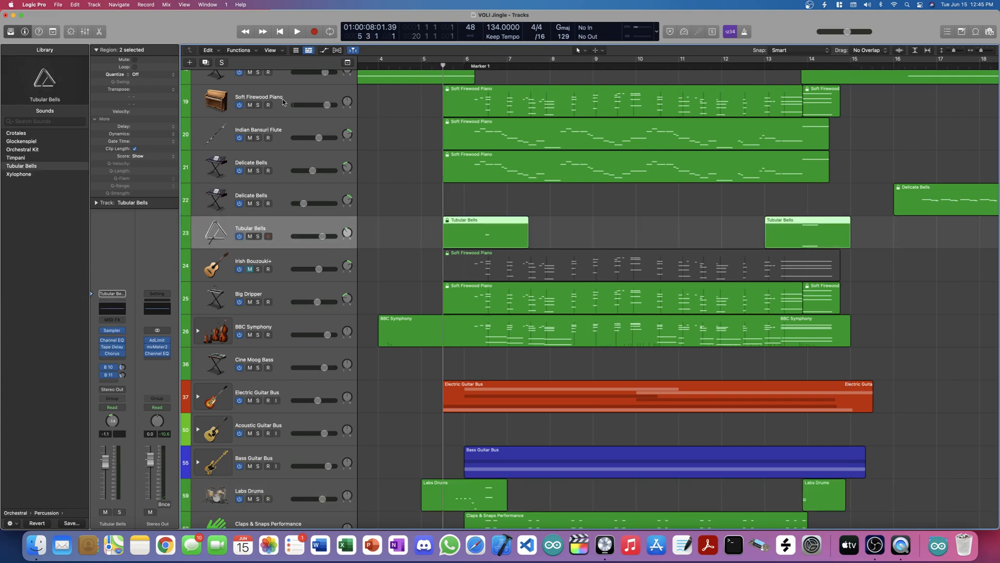
pyautogui.click(258, 105)
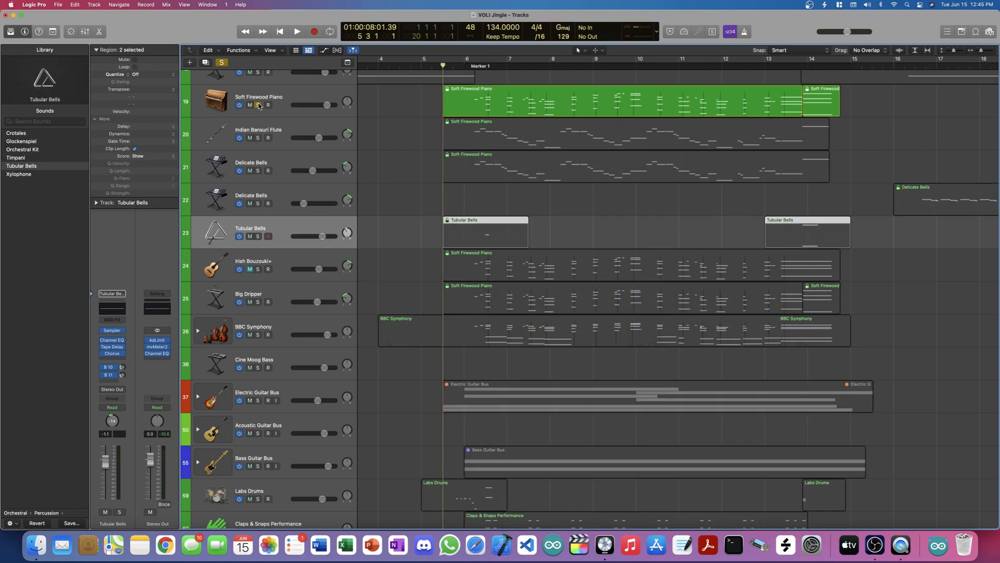
pyautogui.click(257, 137)
pyautogui.click(258, 170)
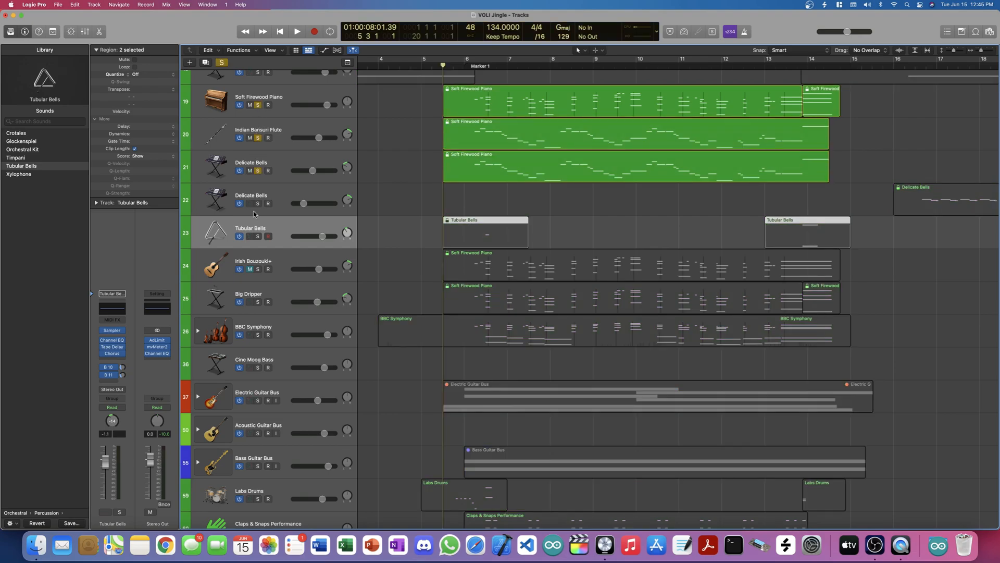
pyautogui.click(257, 236)
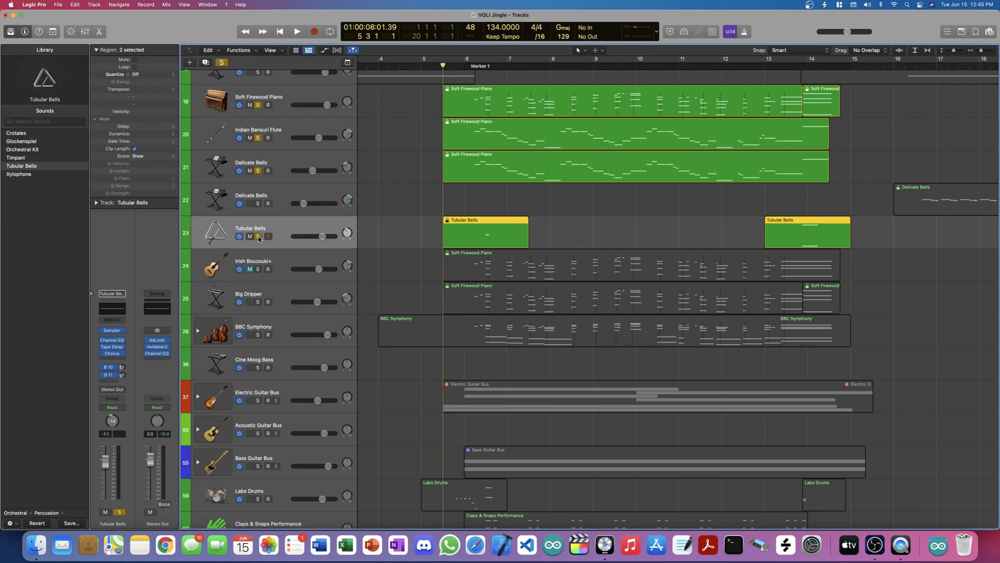
pyautogui.press('space')
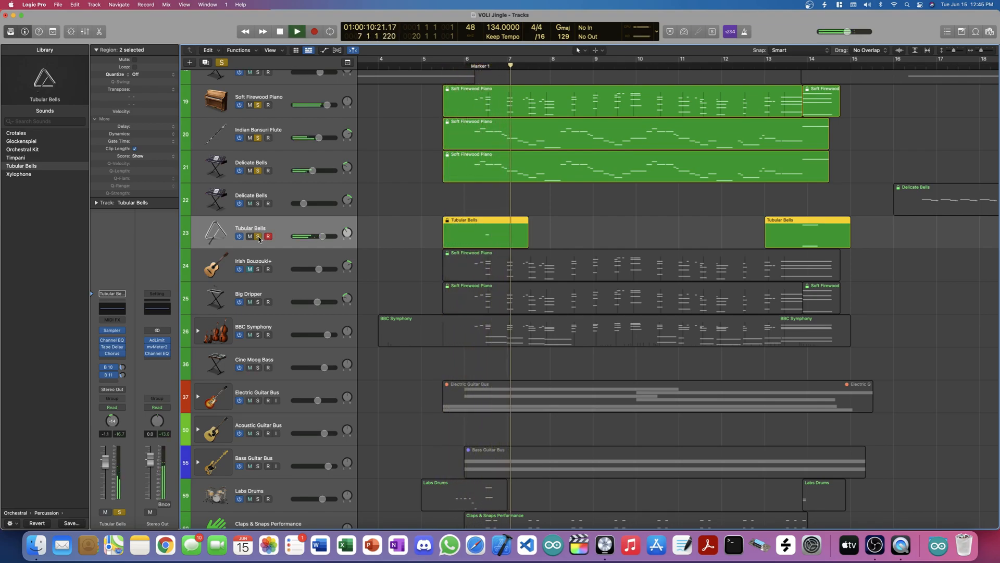
pyautogui.press('space')
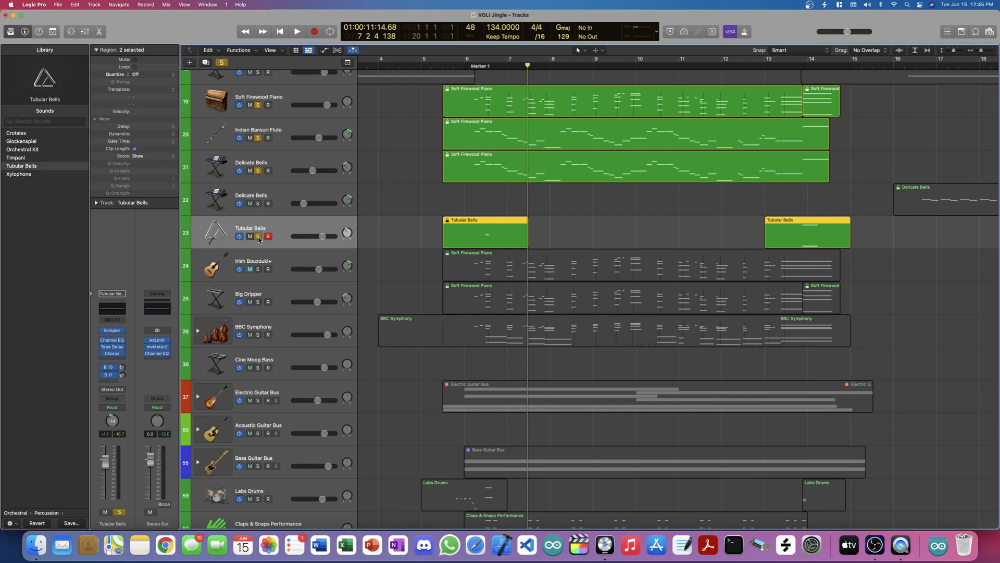
# - Clear all solos and solo only Big Dripper and the BBC Symphony stack on track 26
pyautogui.click(221, 63)
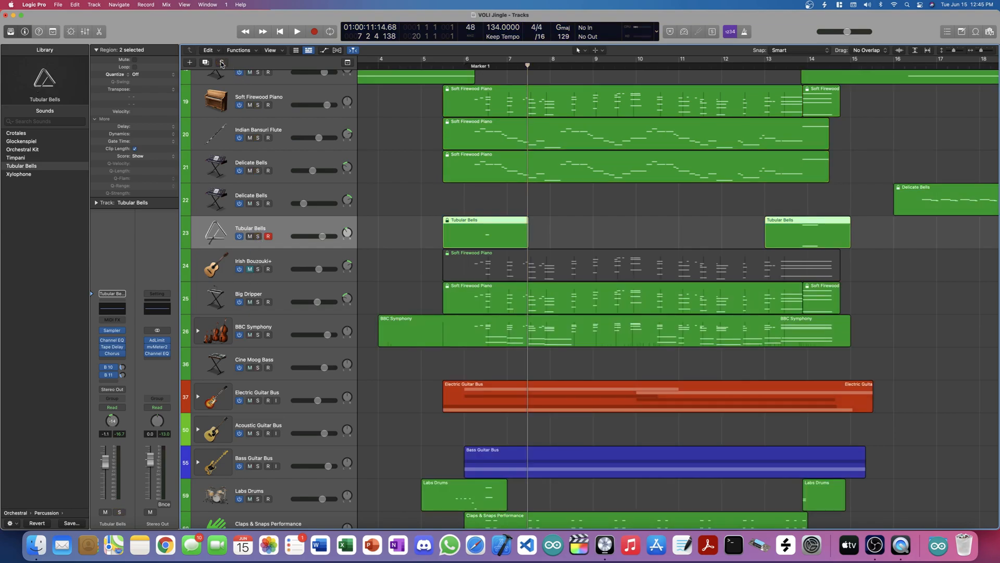
pyautogui.click(258, 301)
pyautogui.click(257, 335)
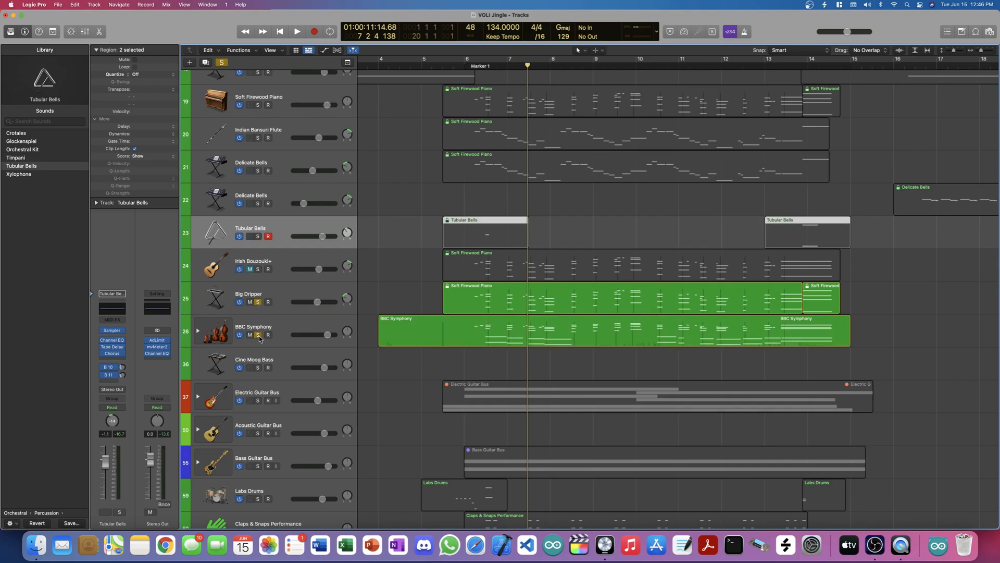
# - Expand the soloed BBC Symphony stack and look through its string and percussion instrument tracks
pyautogui.click(198, 330)
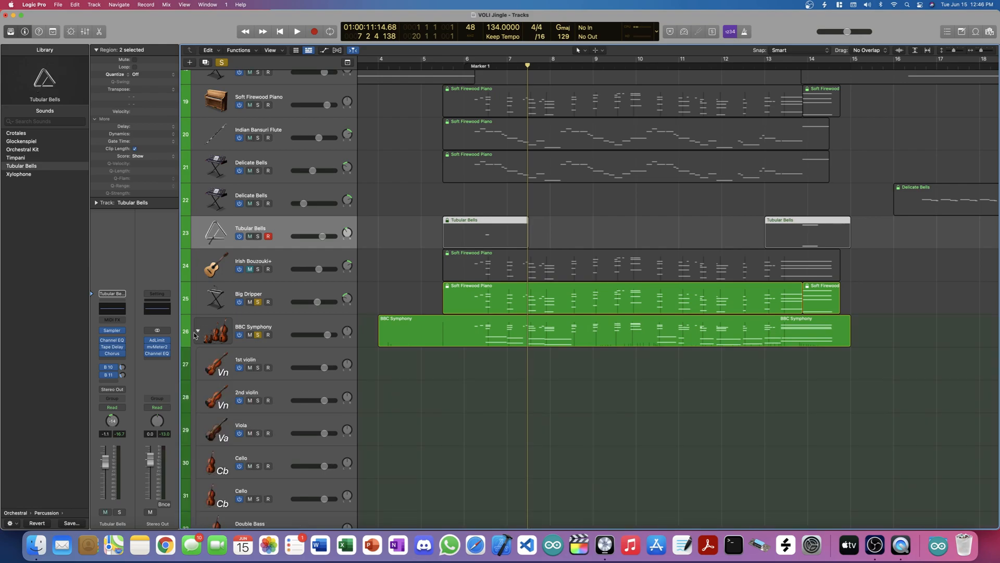
pyautogui.scroll(-2, 255, 400)
pyautogui.scroll(-10, 256, 400)
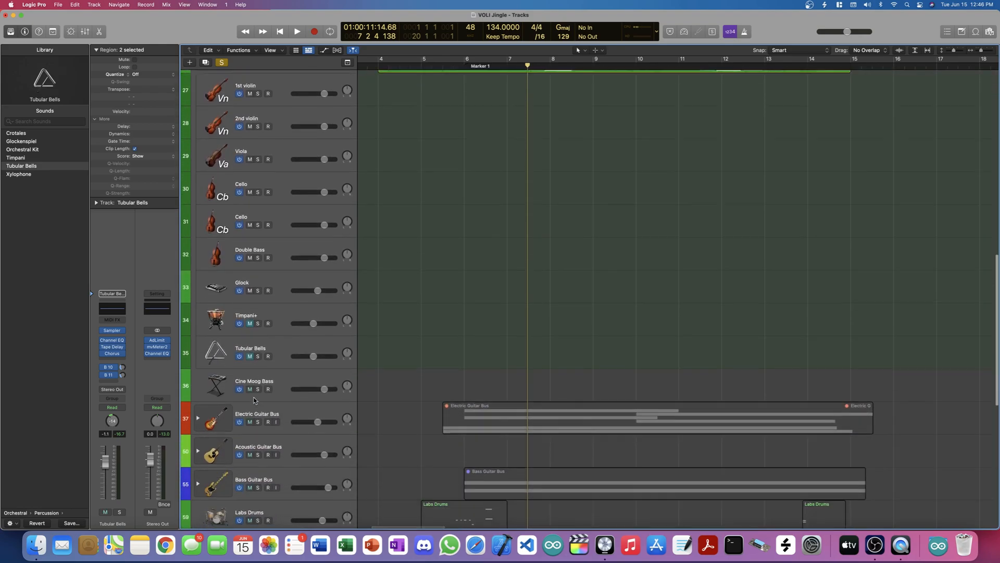
pyautogui.scroll(3, 254, 400)
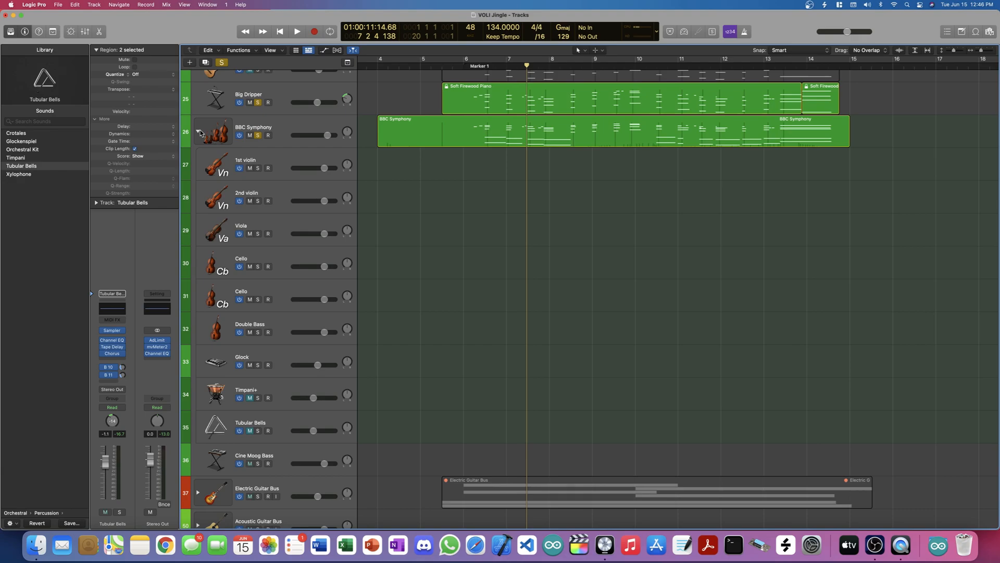
# - Take the BBC Symphony out of the solo and play Big Dripper alone from about bar 6
pyautogui.click(423, 66)
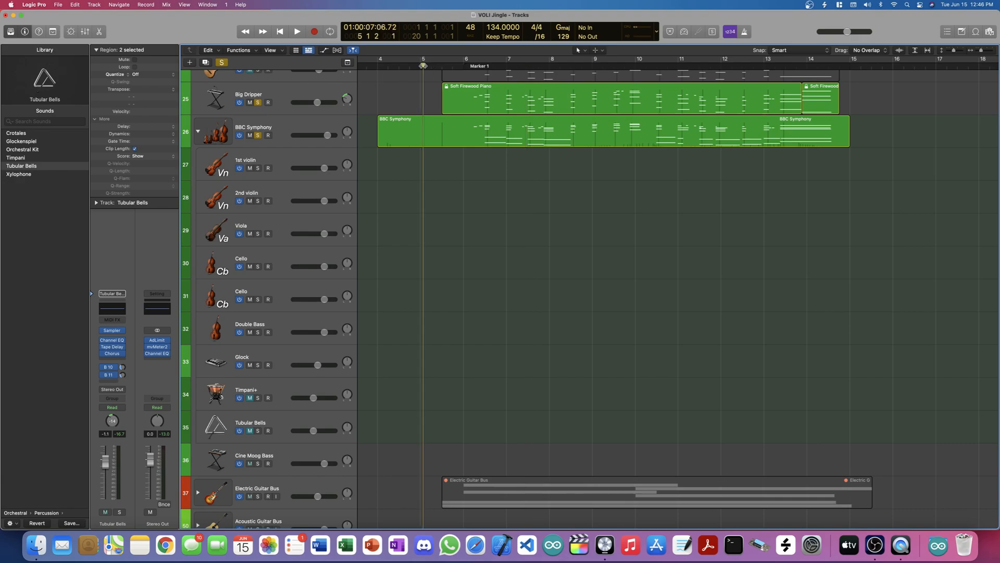
pyautogui.moveTo(424, 66); pyautogui.dragTo(421, 66)
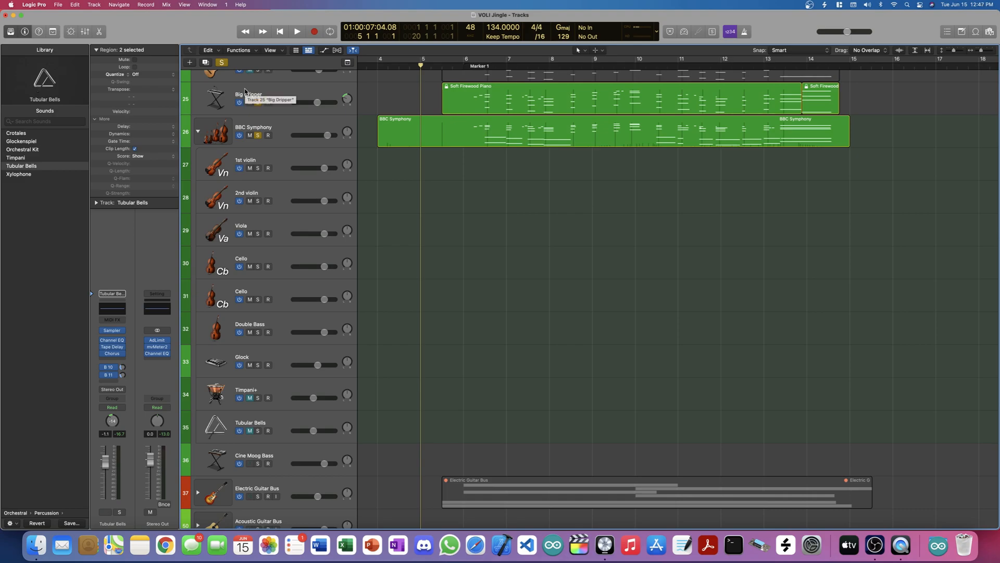
pyautogui.click(258, 135)
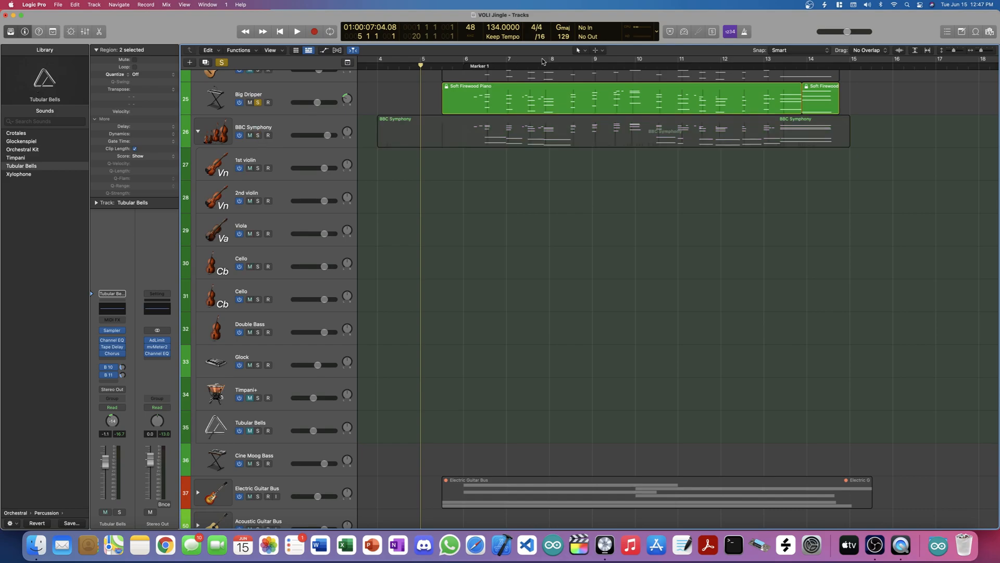
pyautogui.click(463, 65)
pyautogui.press('space')
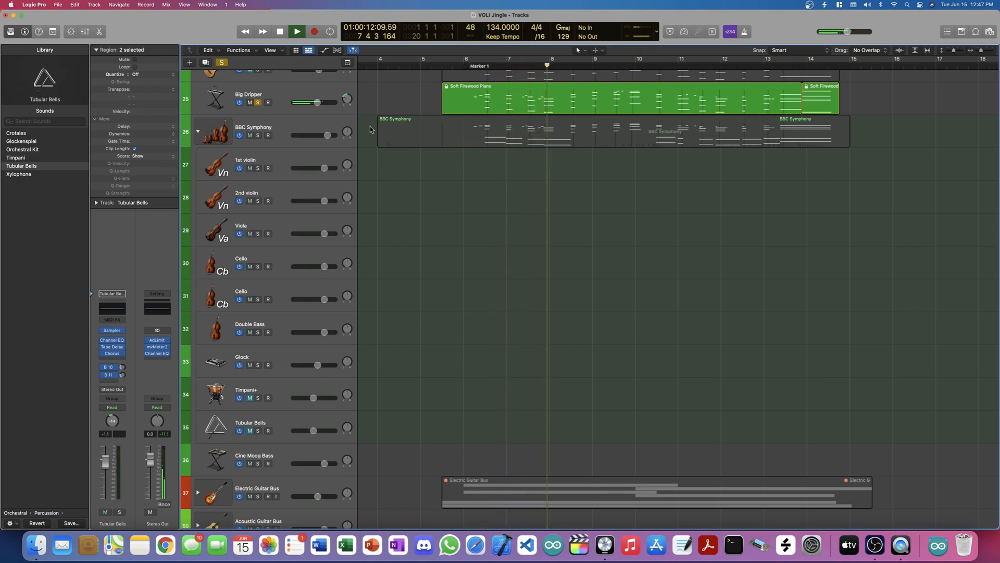
pyautogui.press('space')
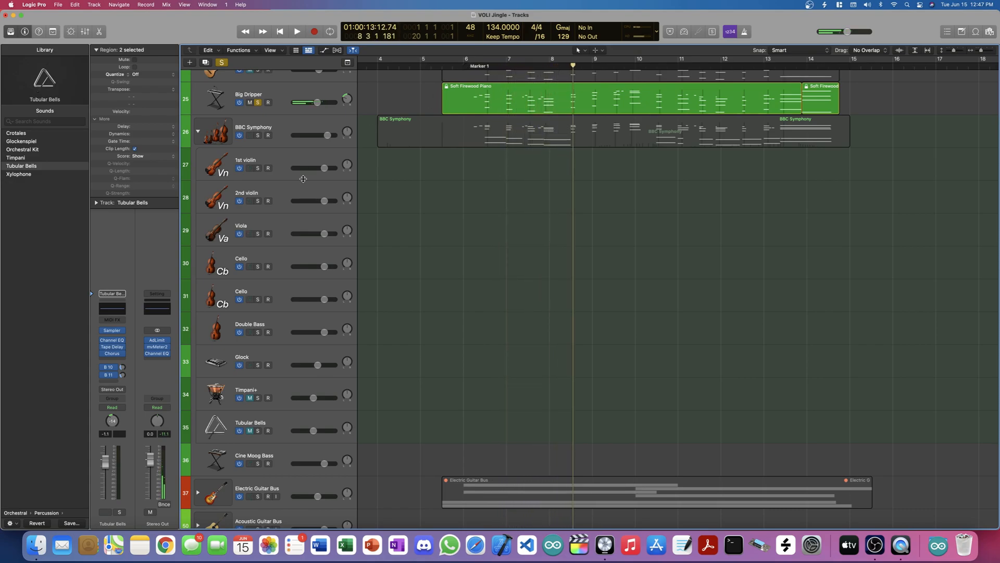
# - Add the BBC Symphony back to the solo and continue playback together with Big Dripper from the current position
pyautogui.click(258, 135)
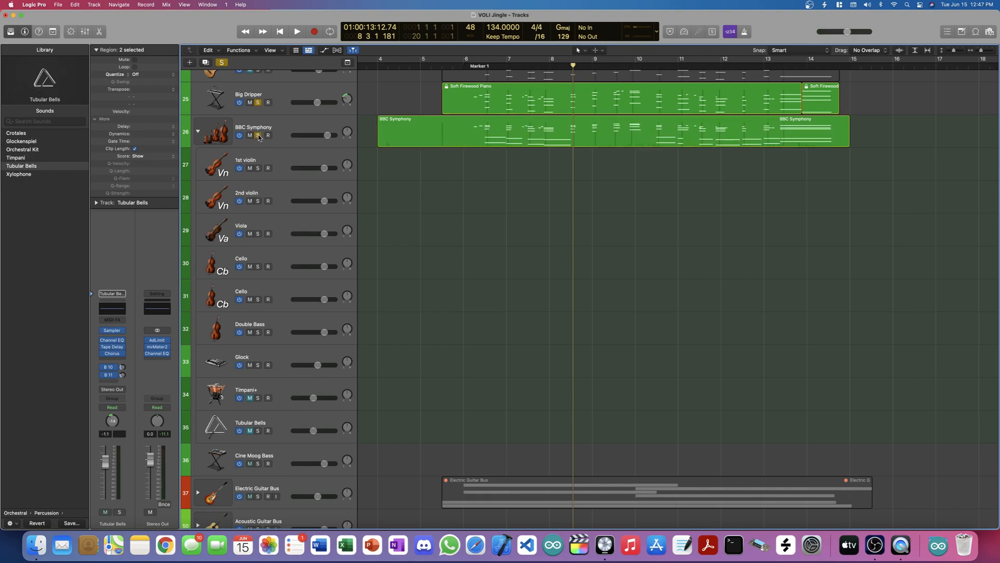
pyautogui.press('space')
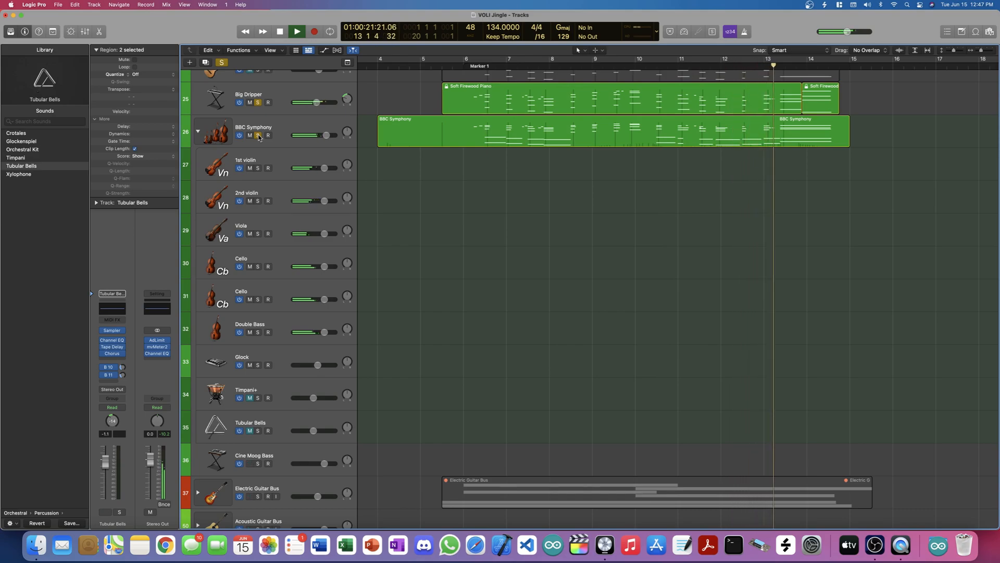
pyautogui.press('space')
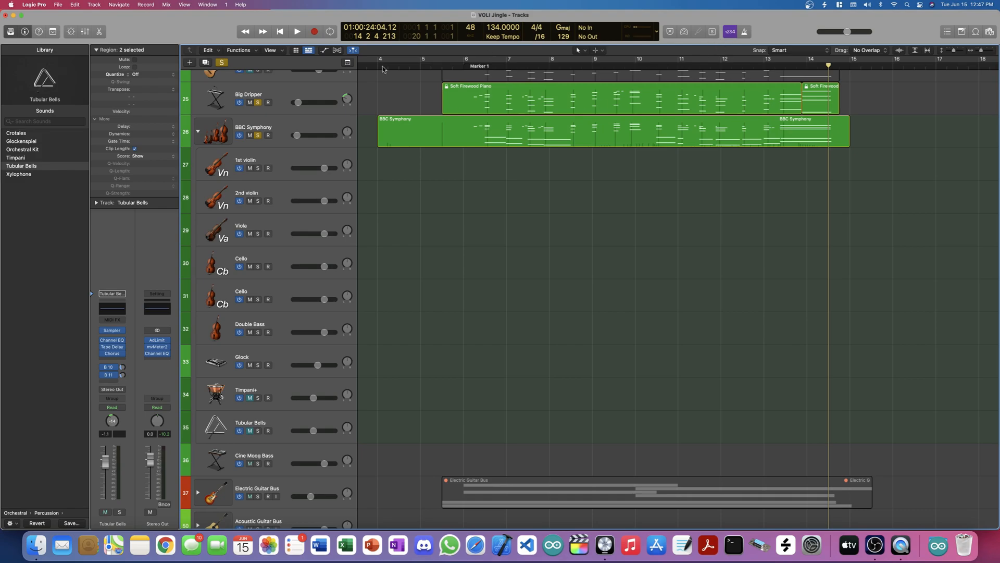
# - Go back up to the Tubular Bells and Irish Bouzouki tracks and clear all solos
pyautogui.scroll(2, 463, 84)
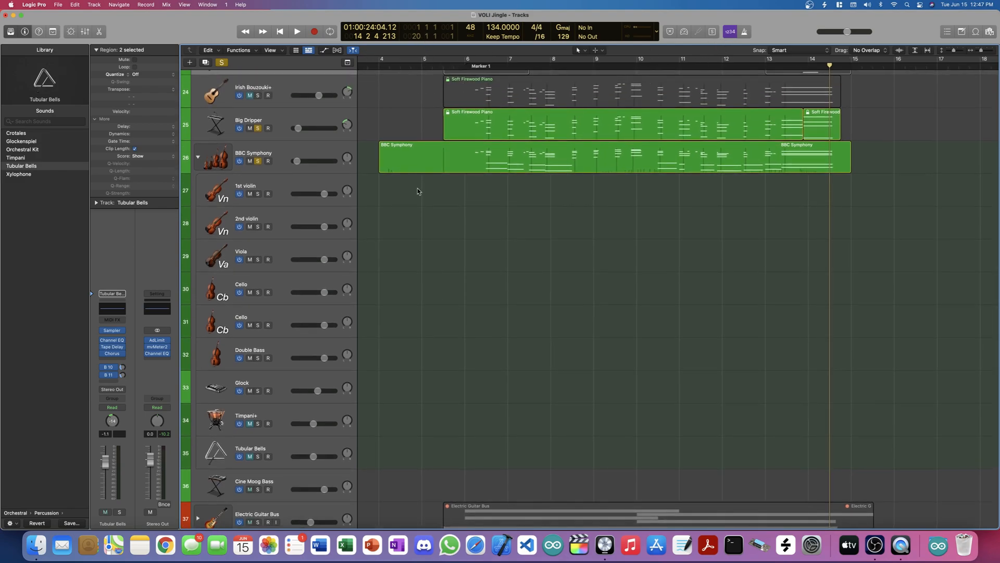
pyautogui.scroll(5, 417, 190)
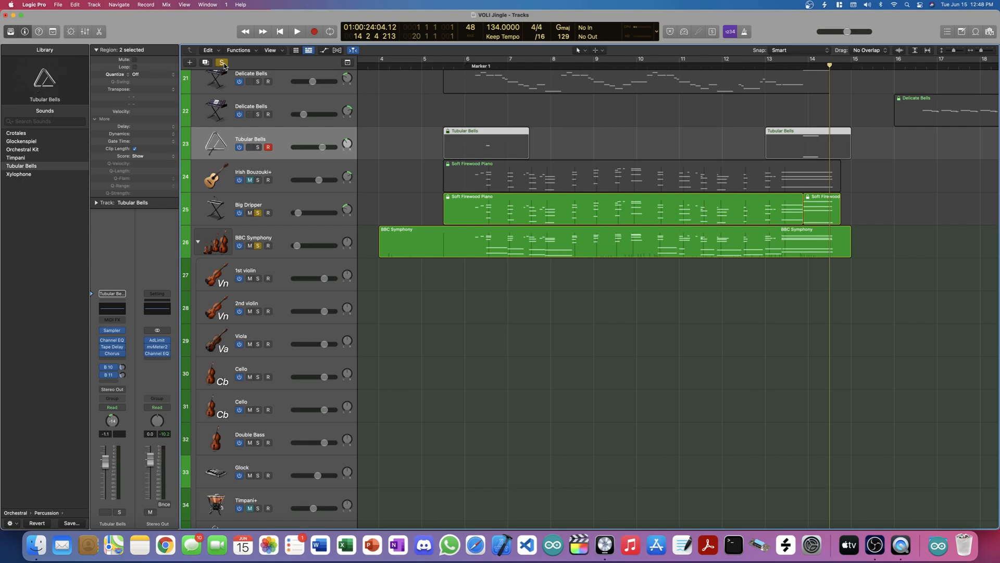
pyautogui.click(222, 63)
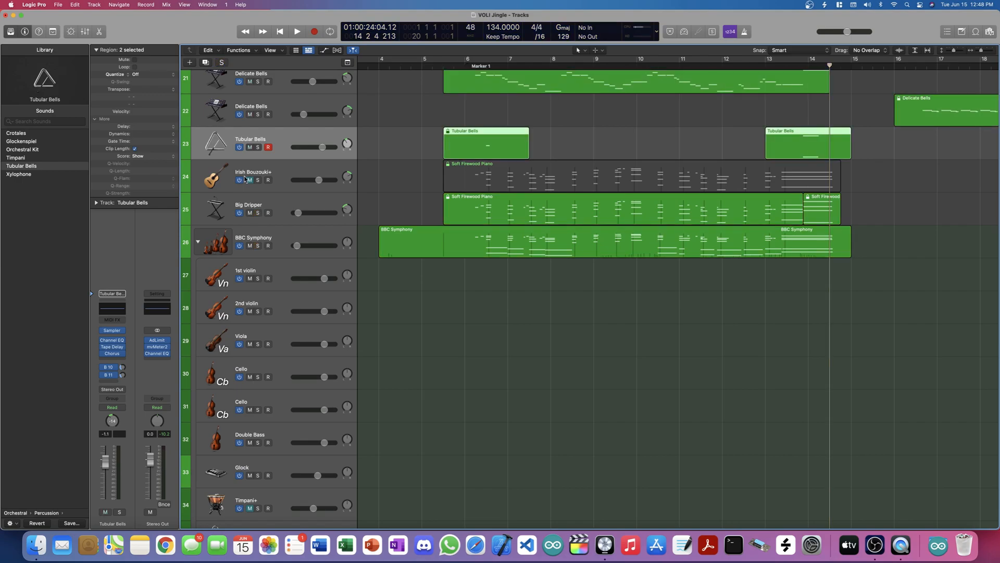
# - Solo the Bass Guitar Bus together with the Electric Guitar Bus and play the two as a pair
pyautogui.scroll(-3, 245, 179)
pyautogui.scroll(-10, 245, 179)
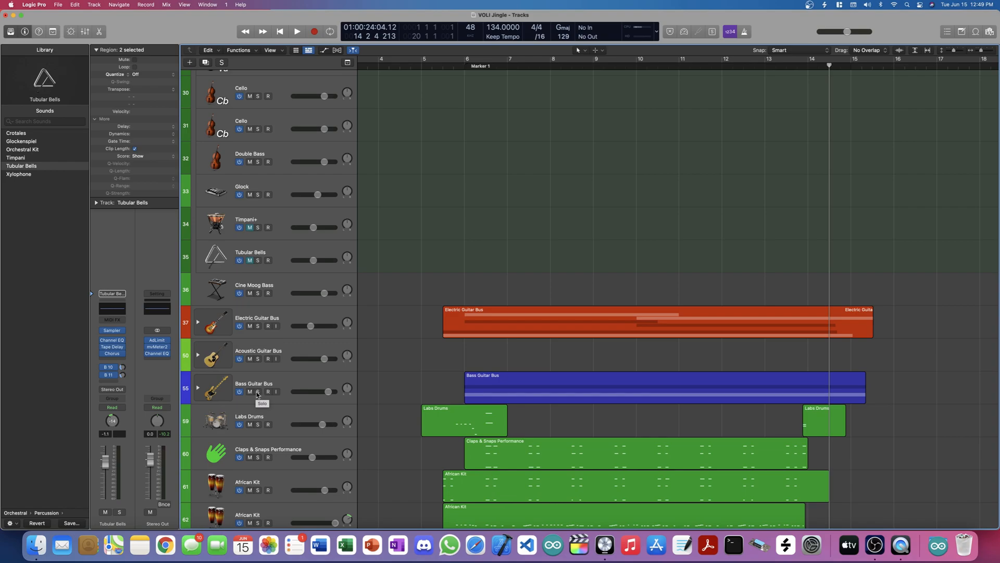
pyautogui.click(257, 391)
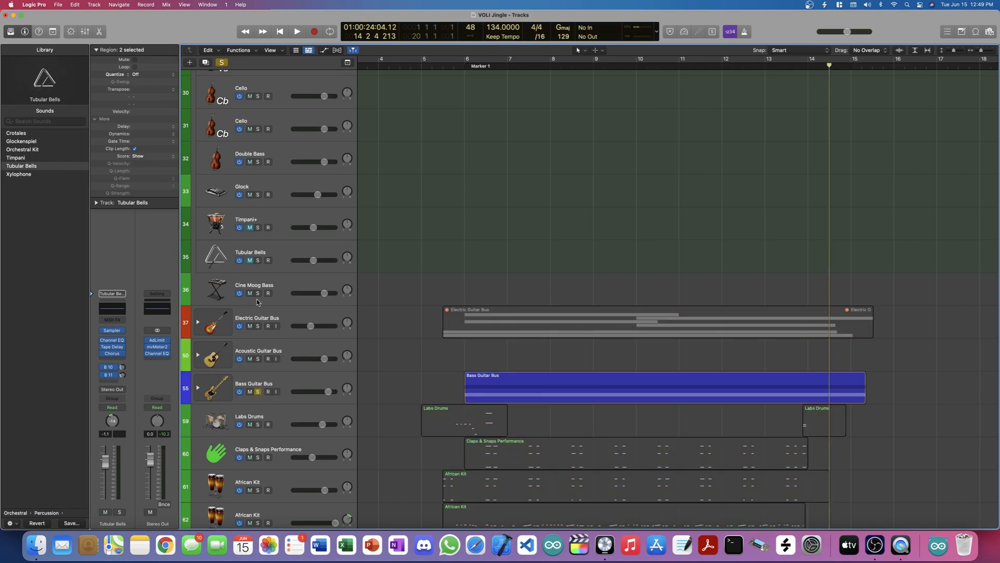
pyautogui.click(258, 327)
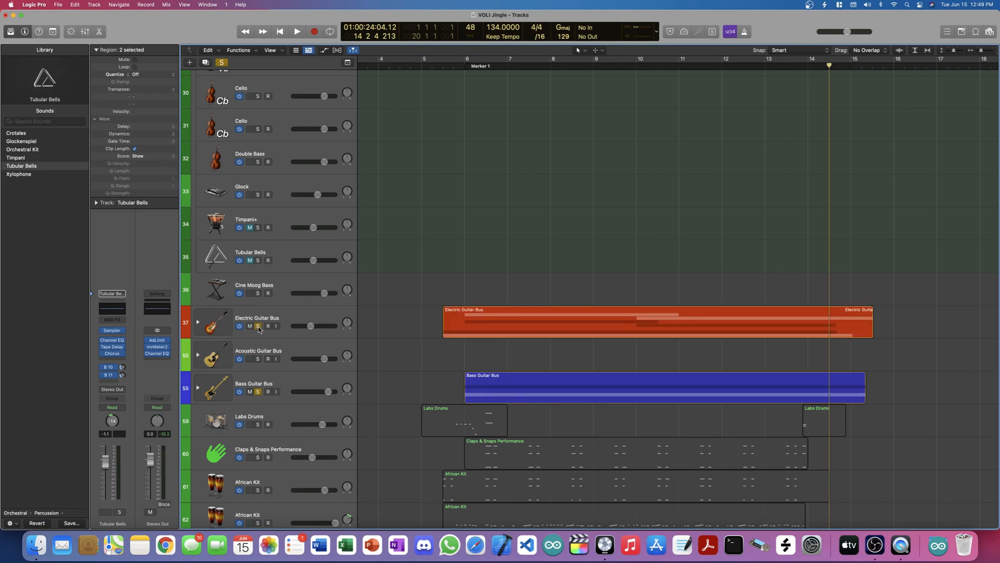
pyautogui.press('space')
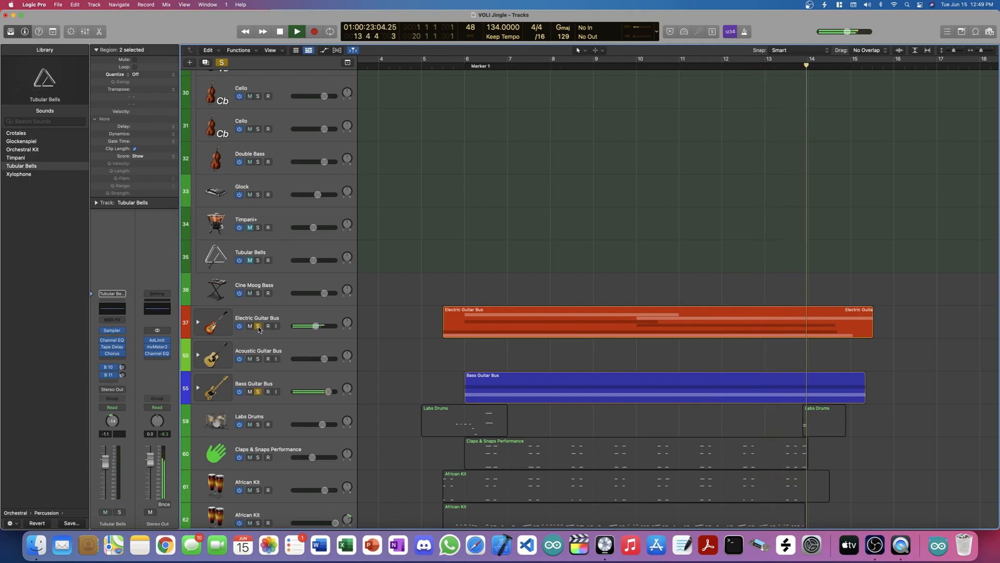
pyautogui.press('space')
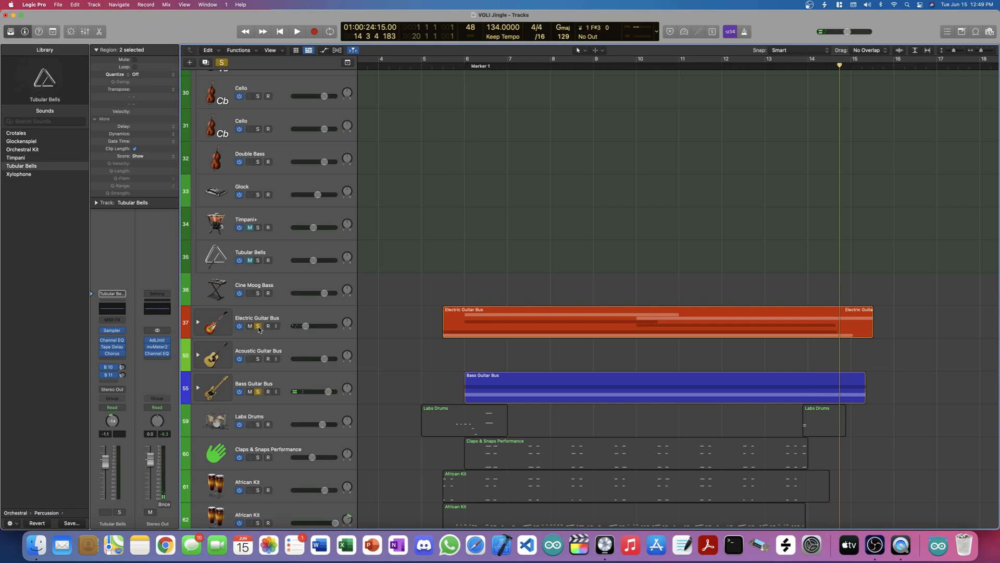
# - Clear all track solos after reviewing the guitar buses
pyautogui.scroll(-8, 529, 320)
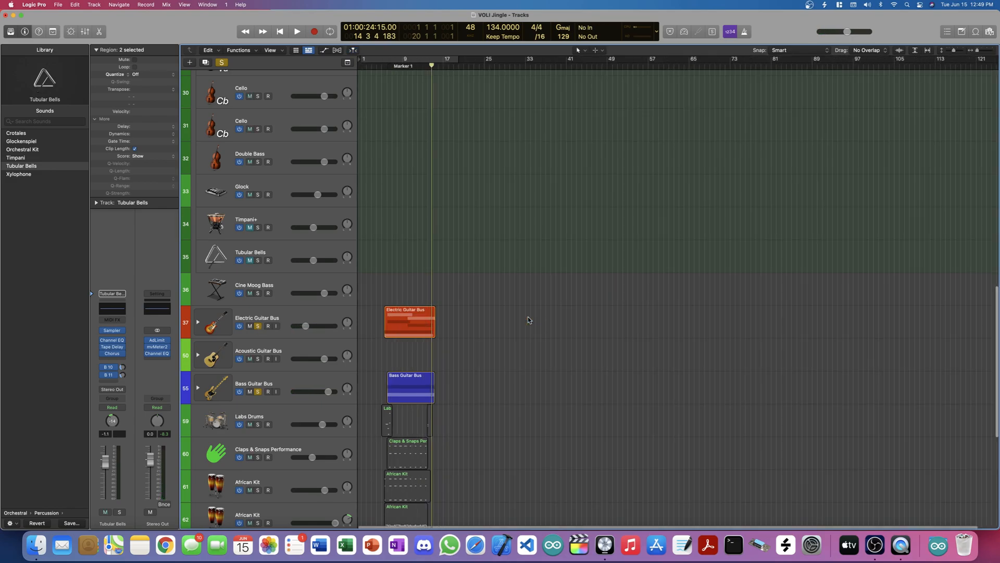
pyautogui.scroll(-3, 528, 320)
pyautogui.scroll(15, 528, 320)
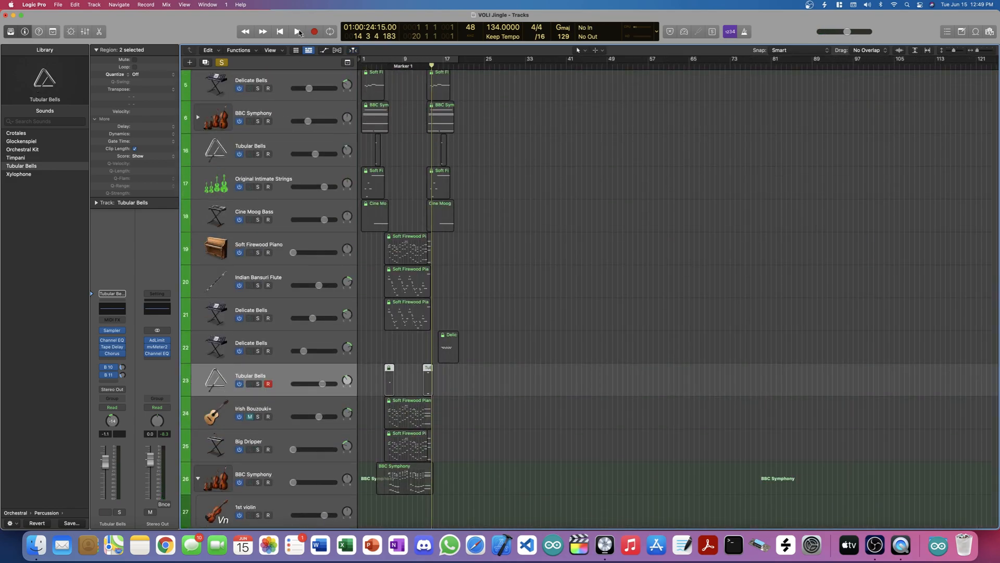
pyautogui.click(222, 62)
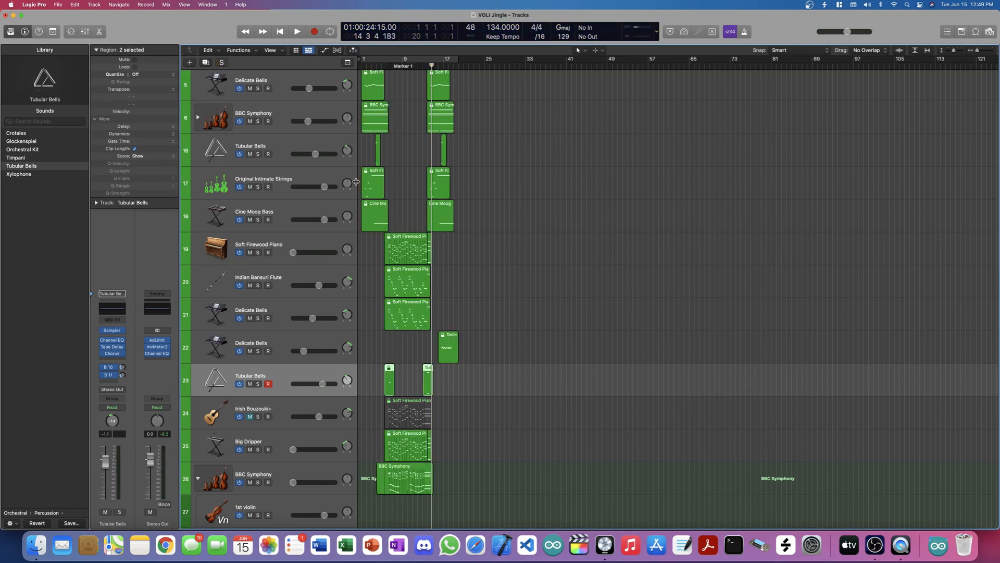
# - Place the playhead at about bar 5 beat 3 and play the full unsoloed arrangement through to about bar 15
pyautogui.scroll(-10, 356, 181)
pyautogui.scroll(5, 356, 182)
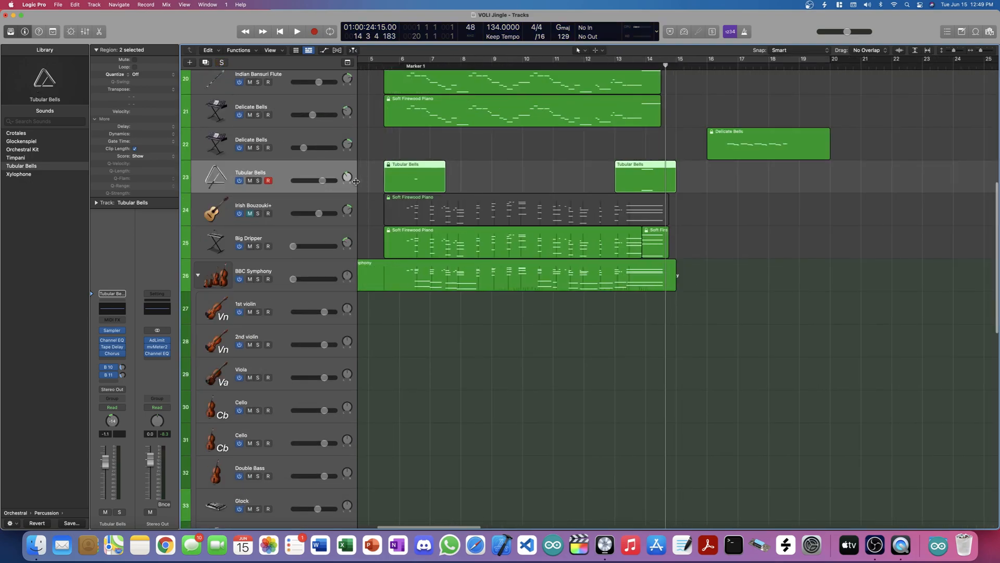
pyautogui.scroll(-3, 356, 181)
pyautogui.scroll(-15, 356, 183)
pyautogui.scroll(20, 356, 185)
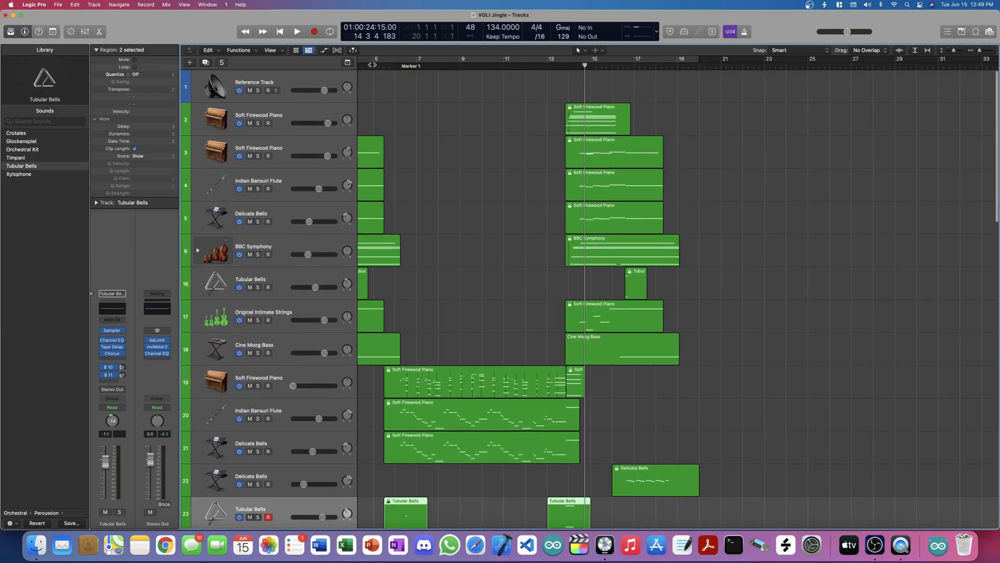
pyautogui.moveTo(372, 64); pyautogui.dragTo(384, 65)
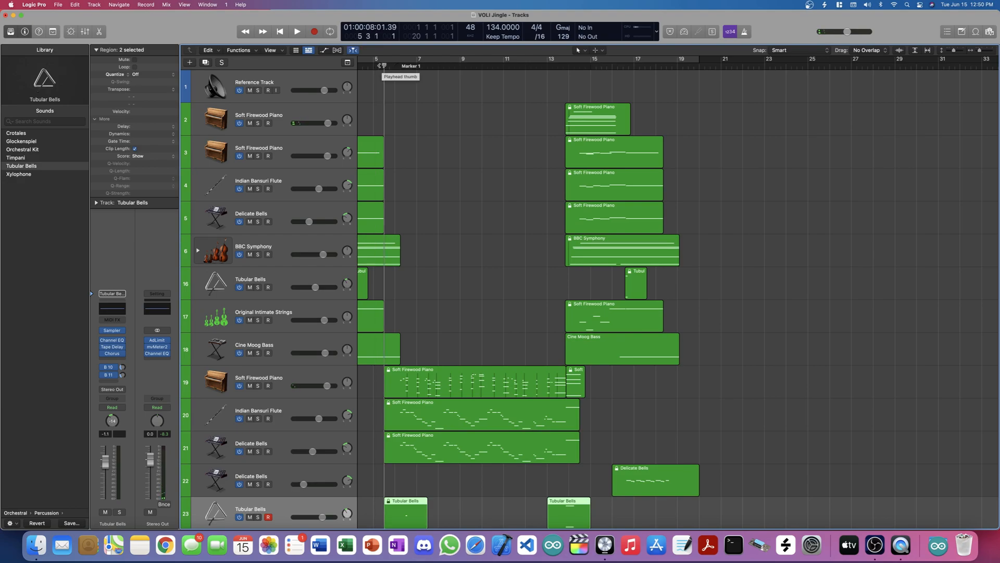
pyautogui.press('space')
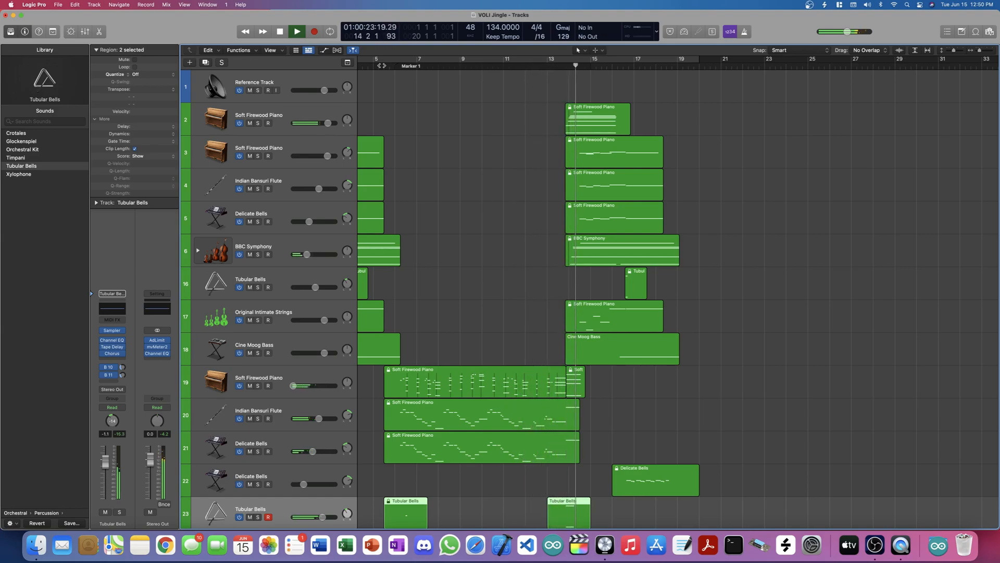
pyautogui.press('space')
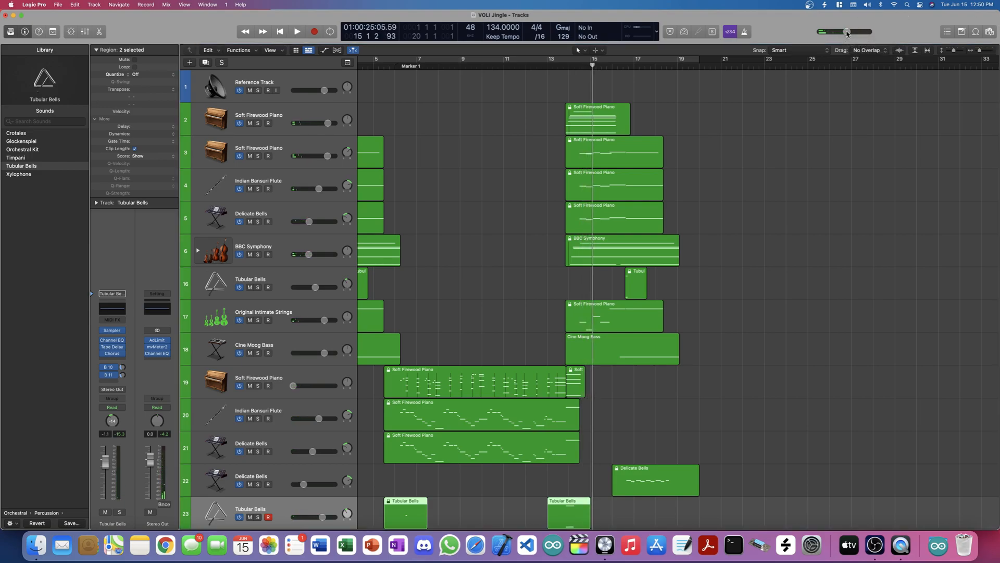
# - Play the track 3 Soft Firewood Piano melody alone from the project start, select that track and clear its solo
pyautogui.press('Return')
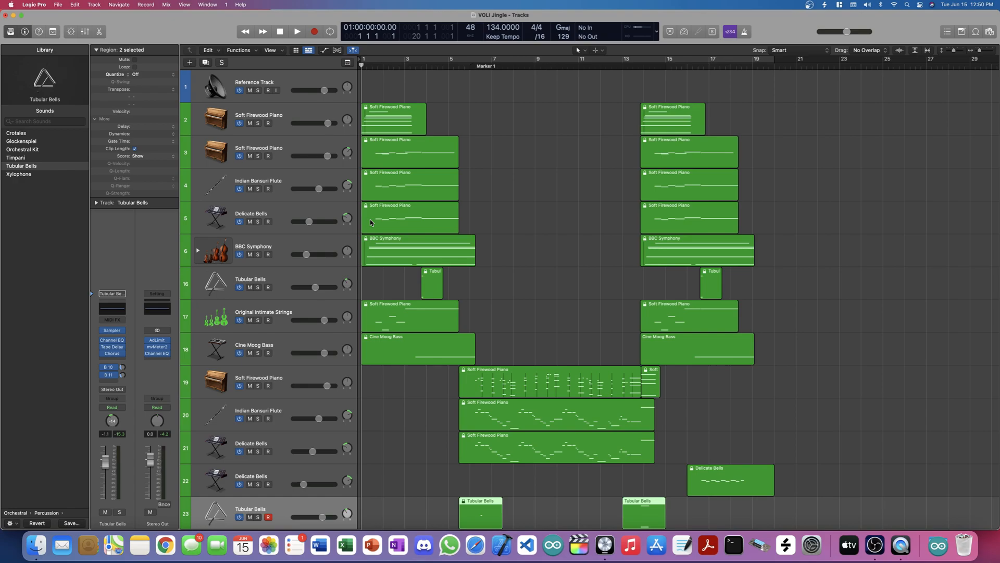
pyautogui.click(258, 156)
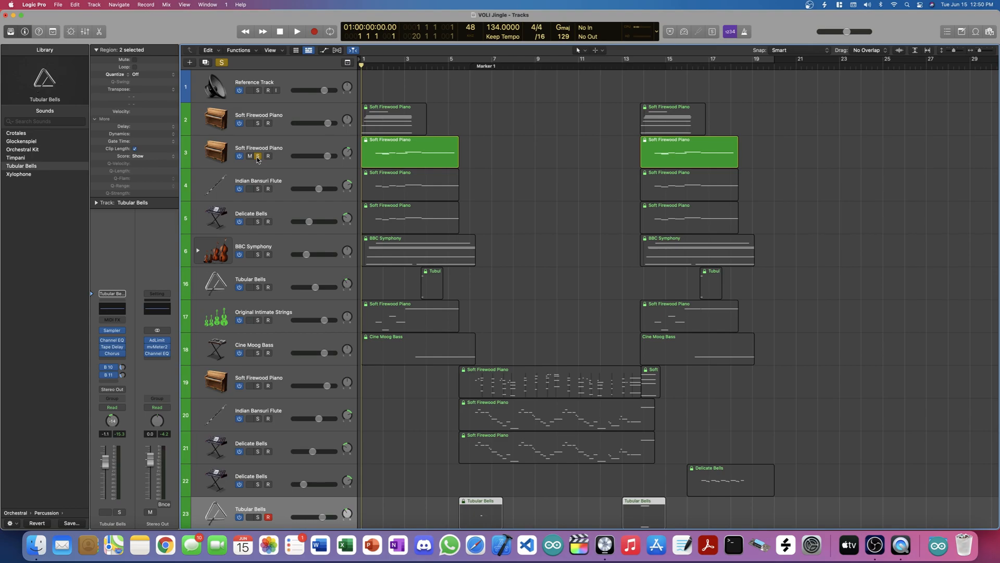
pyautogui.press('space')
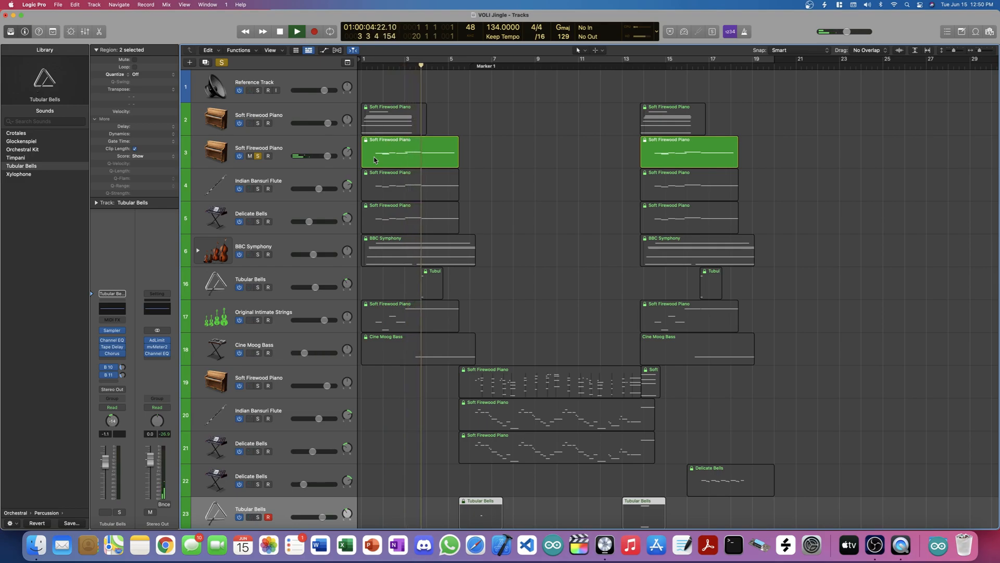
pyautogui.press('space')
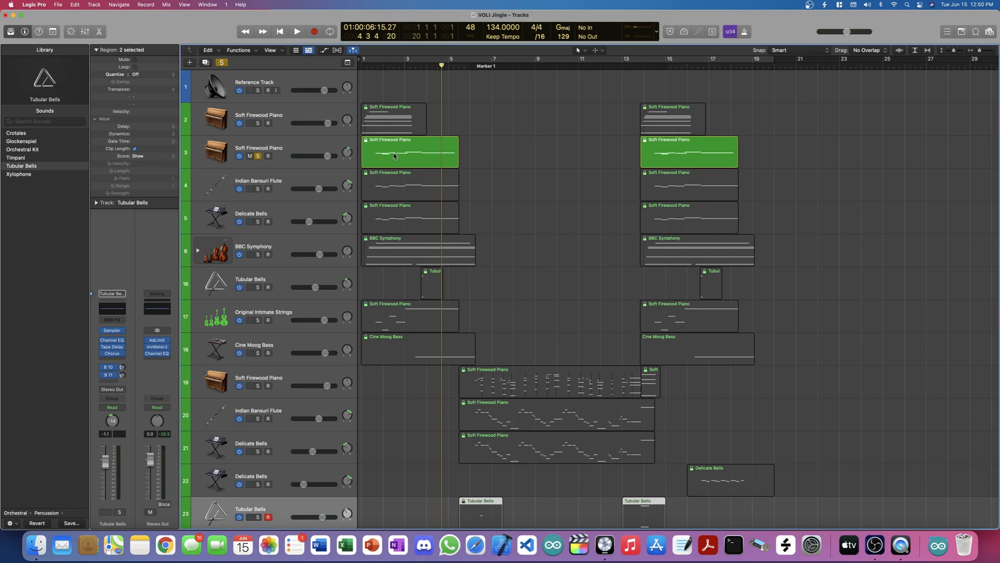
pyautogui.click(308, 146)
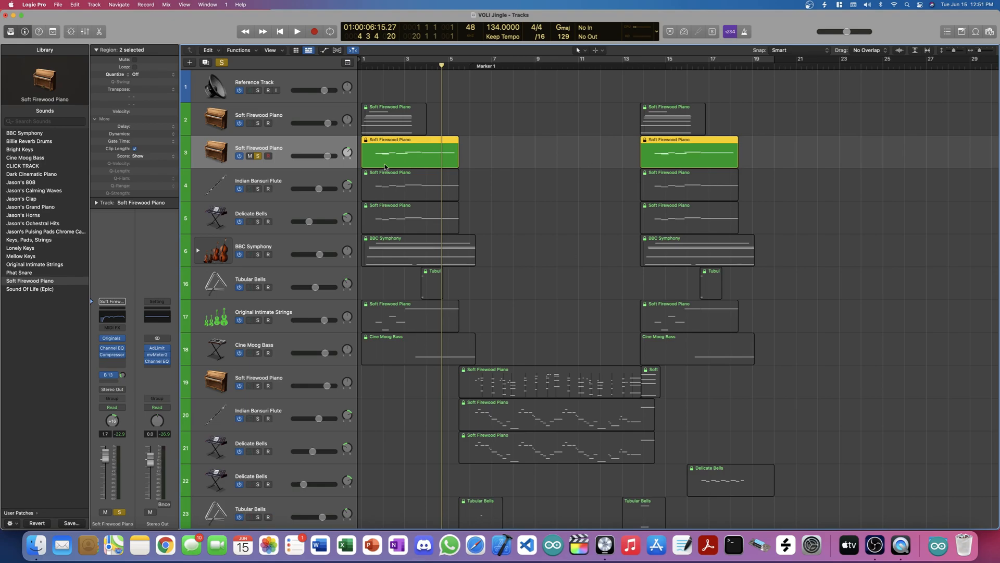
pyautogui.click(222, 63)
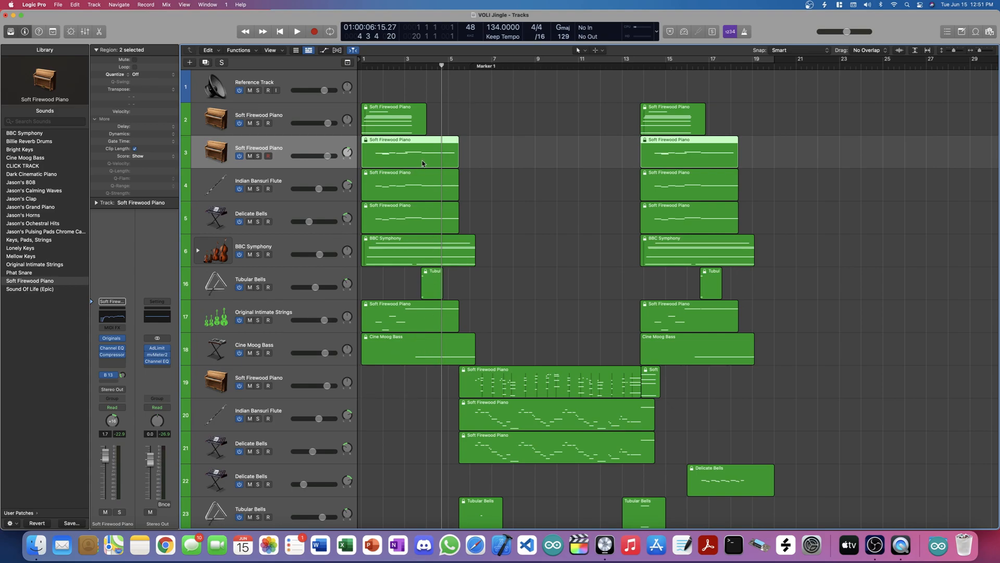
# - Solo the Soft Firewood Piano on track 2 and play it from the project start
pyautogui.press('Return')
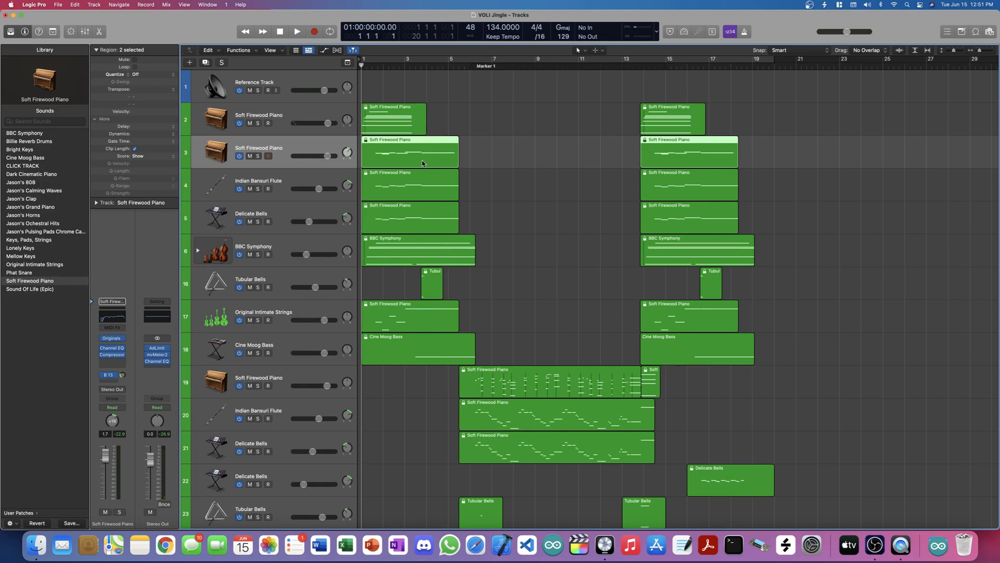
pyautogui.click(258, 123)
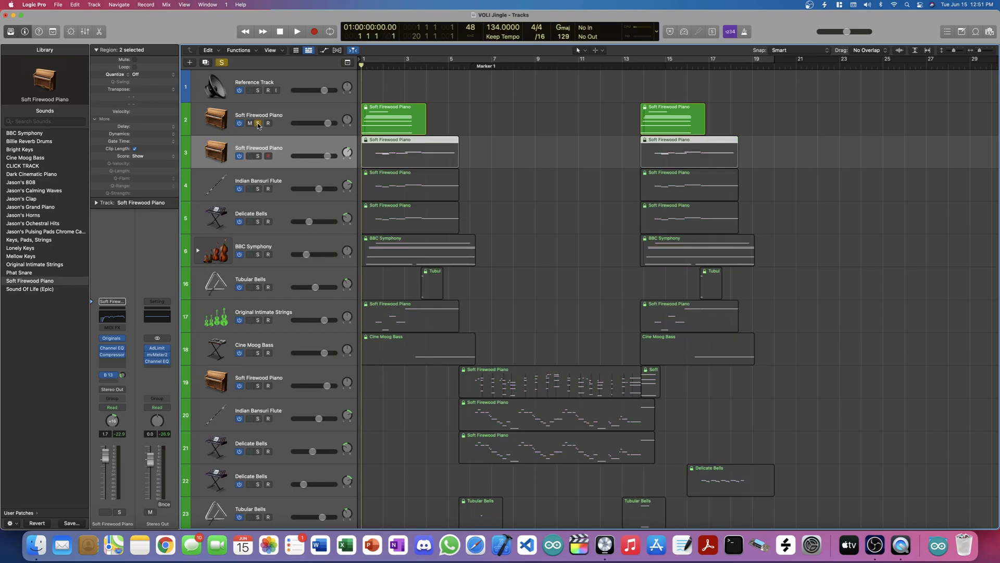
pyautogui.press('space')
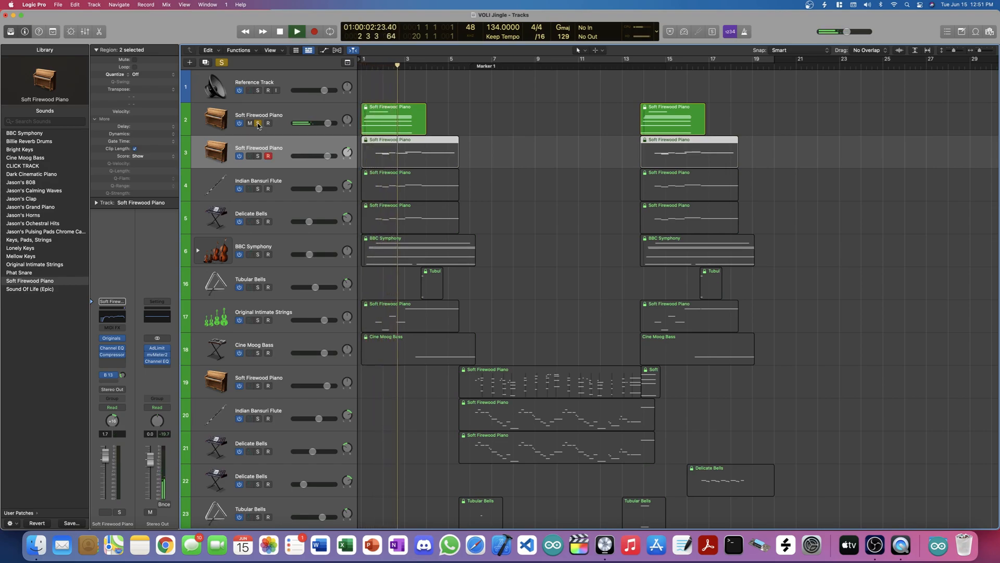
pyautogui.press('space')
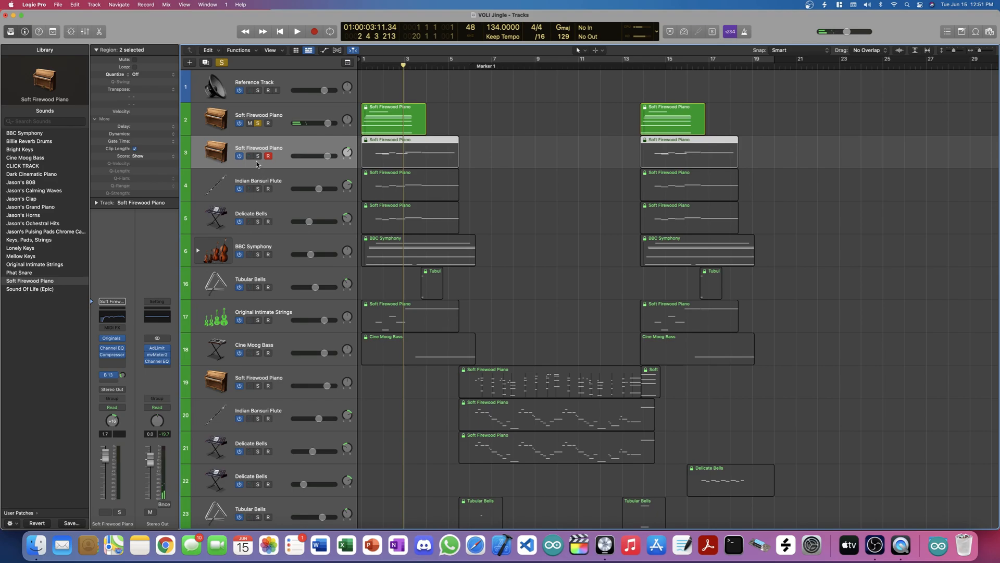
# - Add the track 3 Soft Firewood Piano, Indian Bansuri Flute and Delicate Bells on tracks 4 and 5 to the solo and play from the start
pyautogui.click(258, 155)
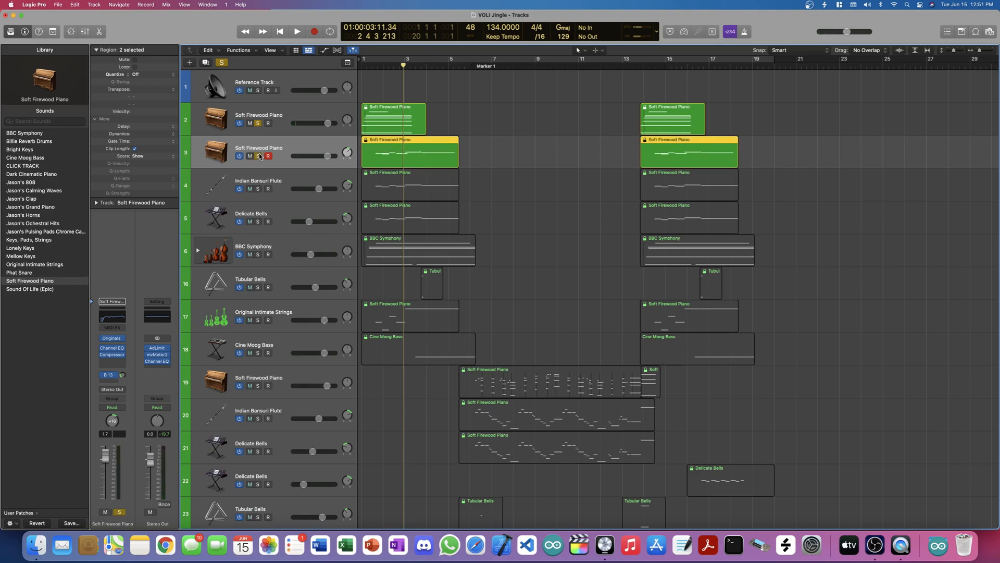
pyautogui.click(258, 189)
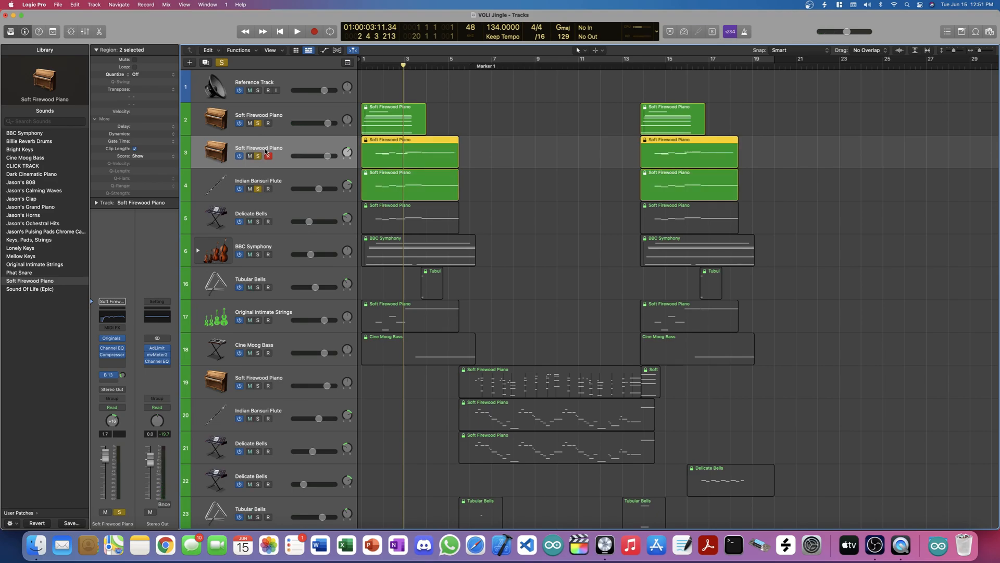
pyautogui.click(258, 221)
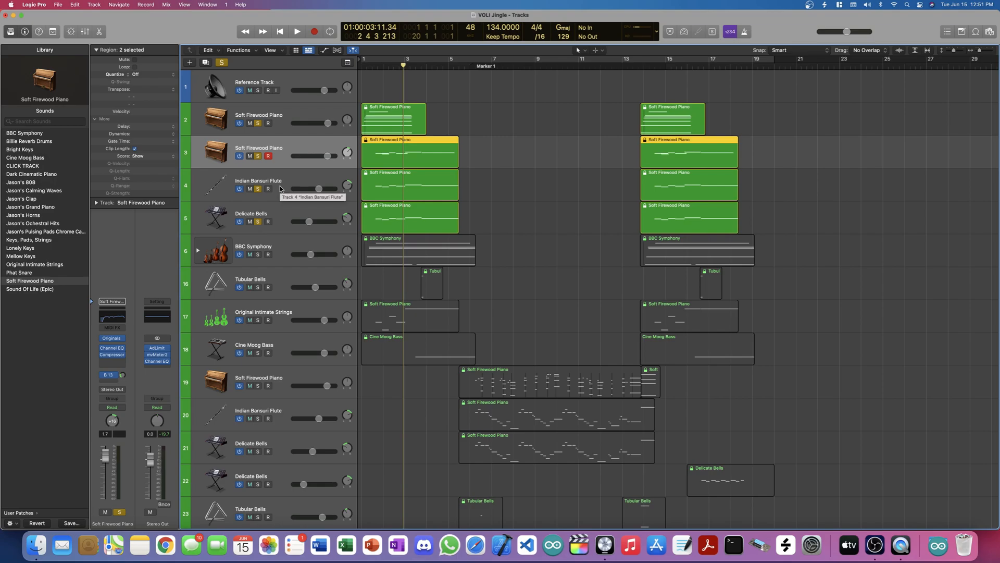
pyautogui.press('Return')
pyautogui.press('space')
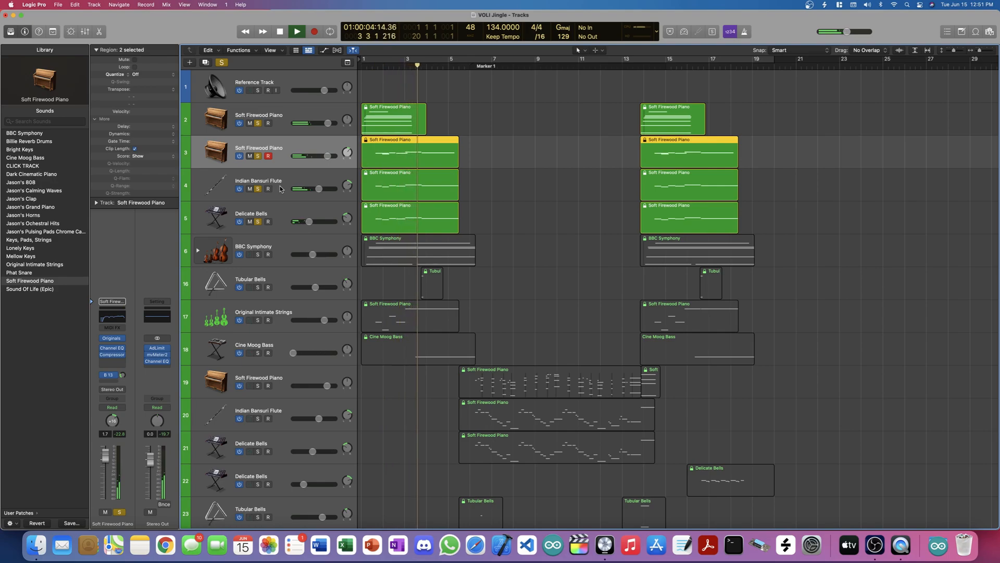
pyautogui.press('space')
# - Add the BBC Symphony on track 6 to the solo and play the intro layers from the start to about bar 6
pyautogui.click(258, 255)
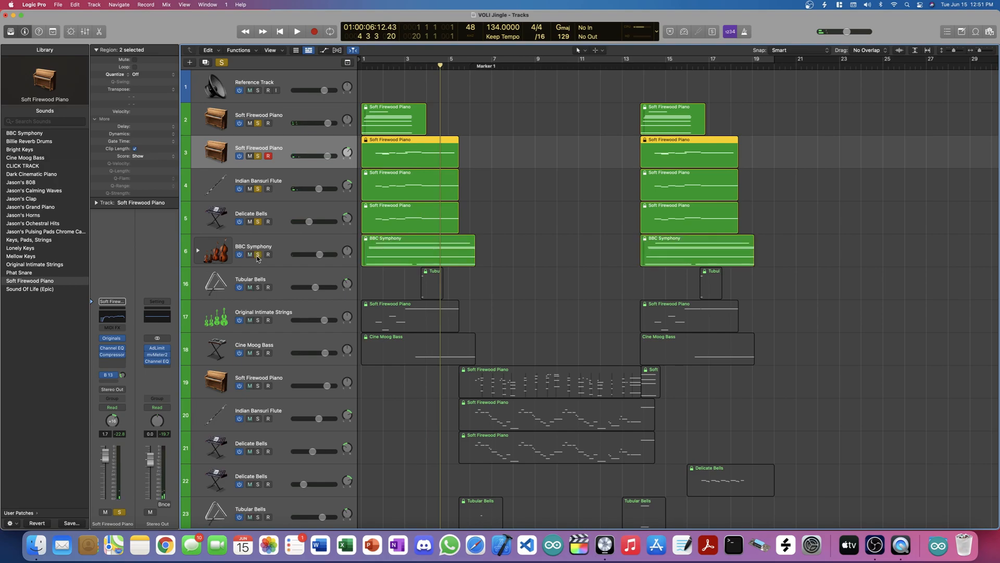
pyautogui.press('Return')
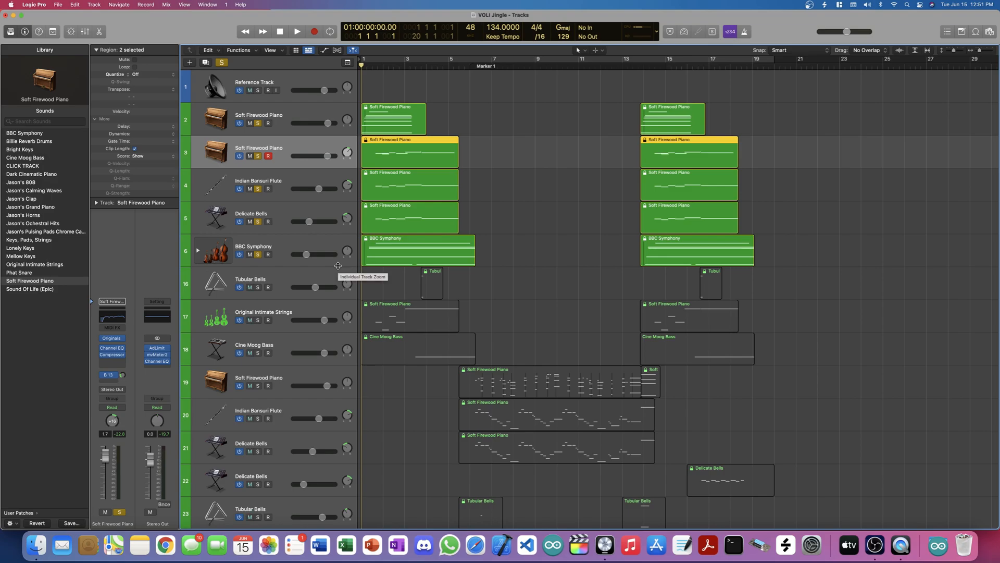
pyautogui.press('space')
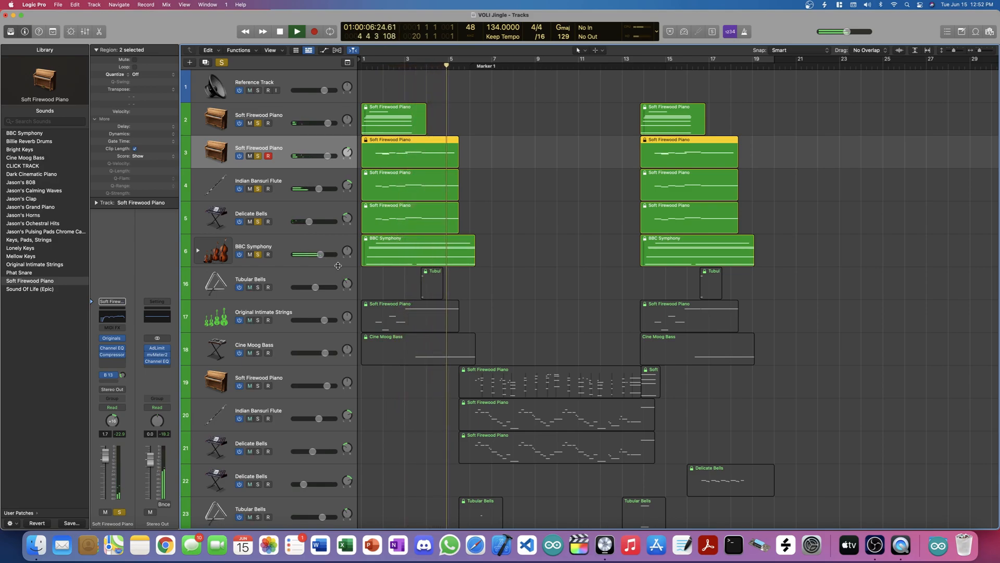
pyautogui.press('space')
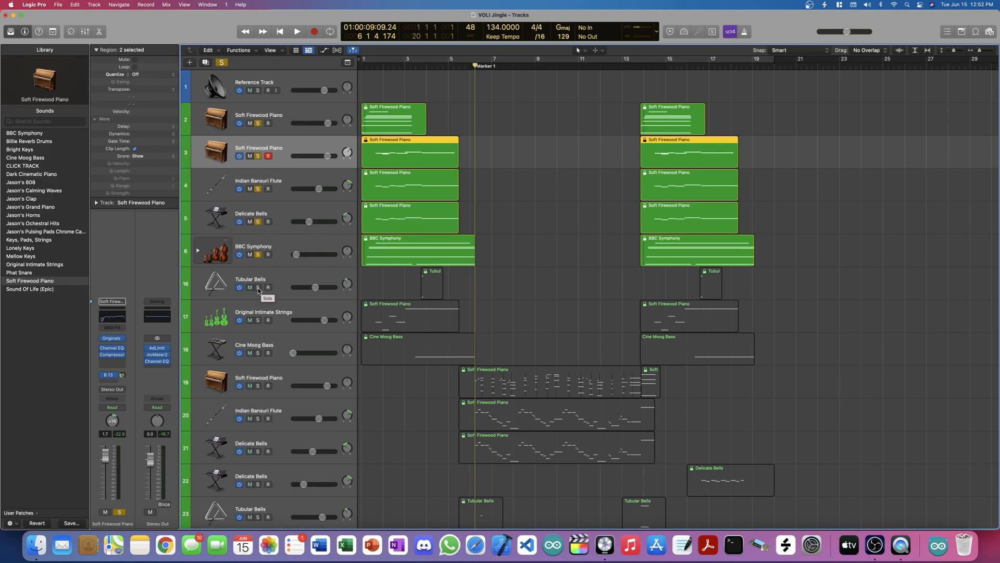
# - Add the Tubular Bells on track 16 to the solo and play the intro again from the start
pyautogui.click(258, 287)
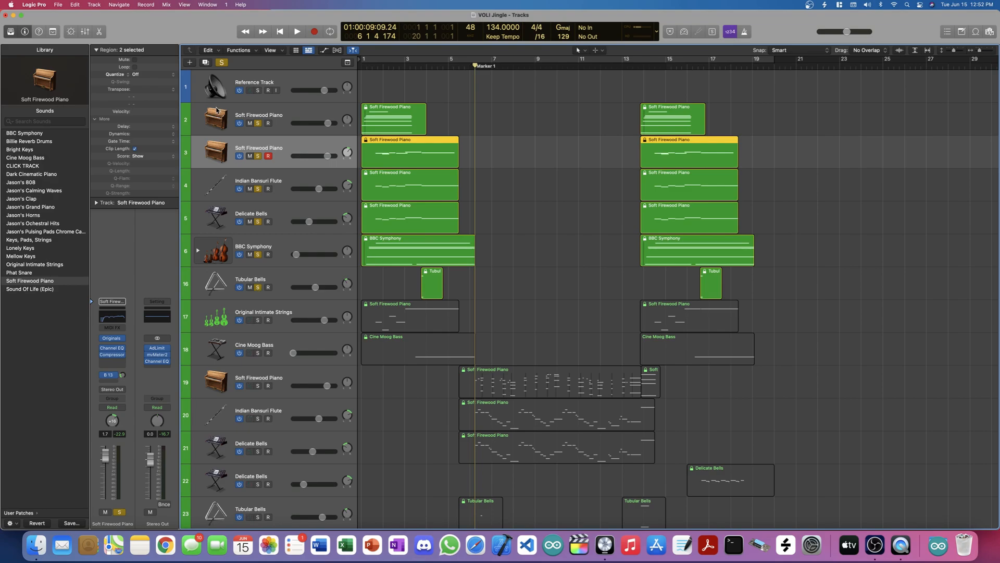
pyautogui.press('Return')
pyautogui.press('space')
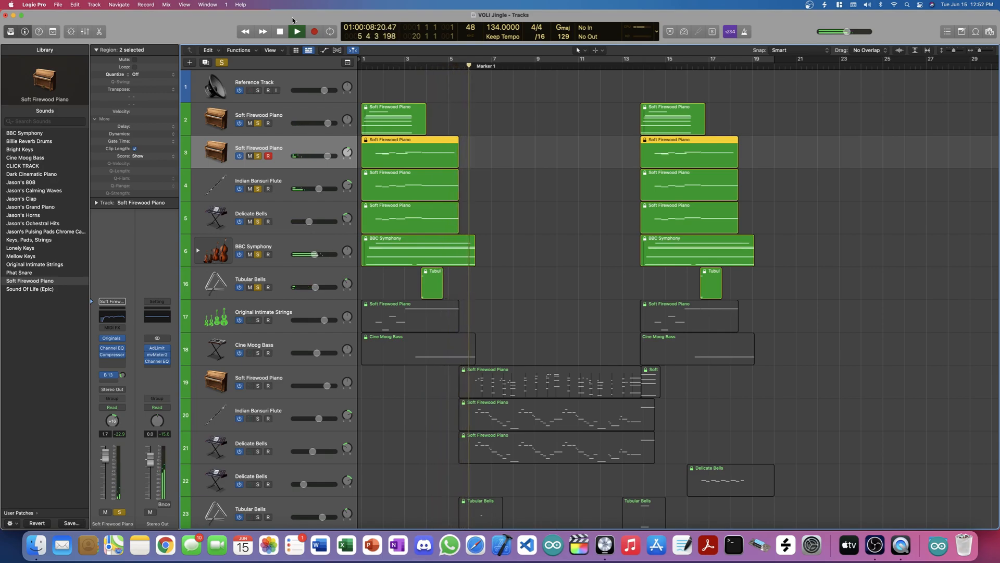
pyautogui.press('space')
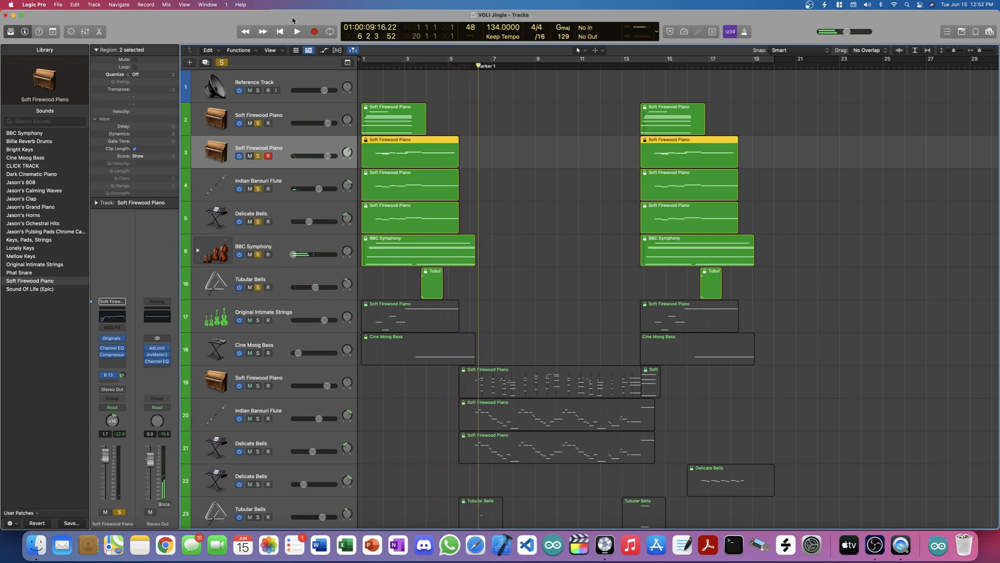
# - Add the Original Intimate Strings on track 17 to the solo and play the intro from the start to about bar 6
pyautogui.click(258, 320)
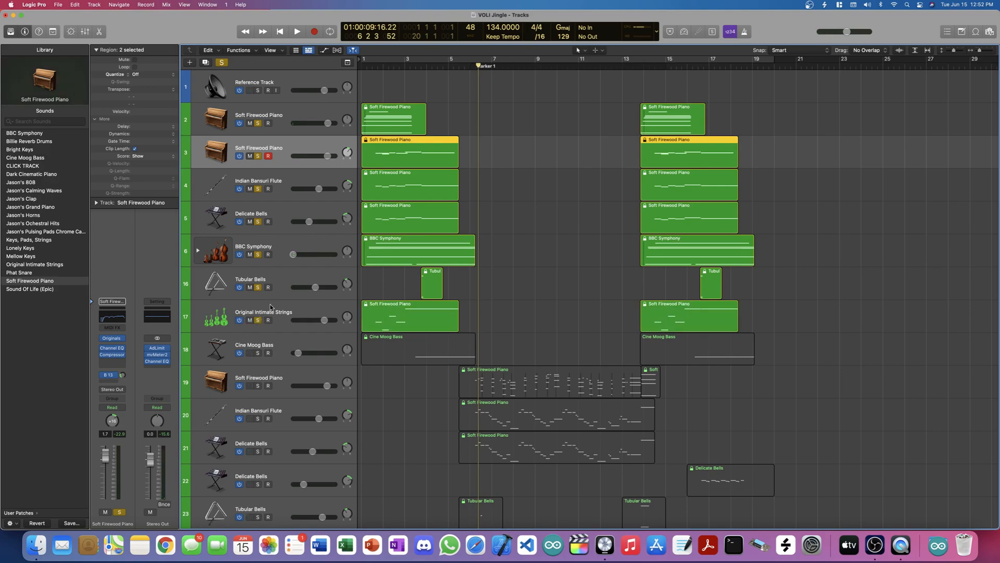
pyautogui.click(270, 305)
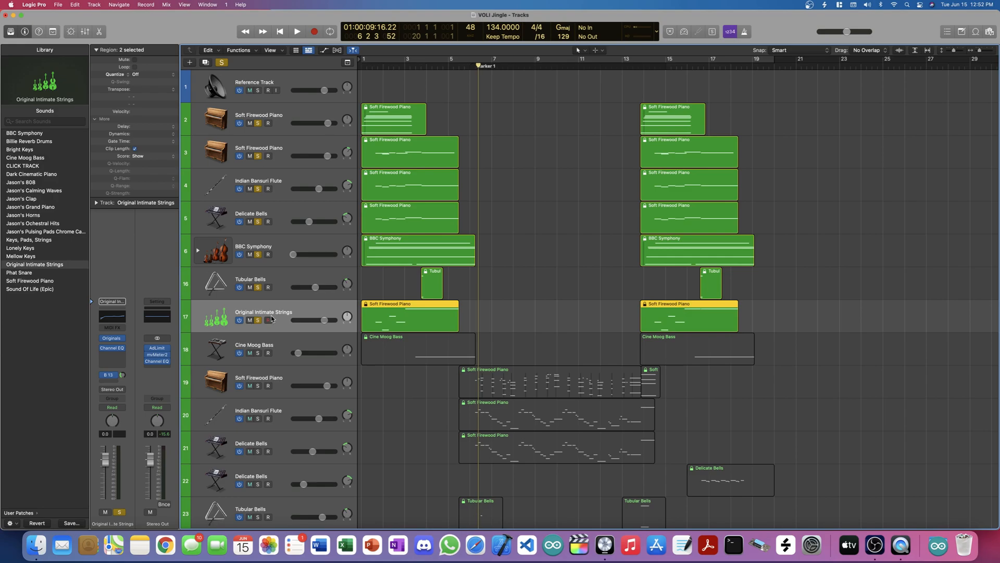
pyautogui.press('Return')
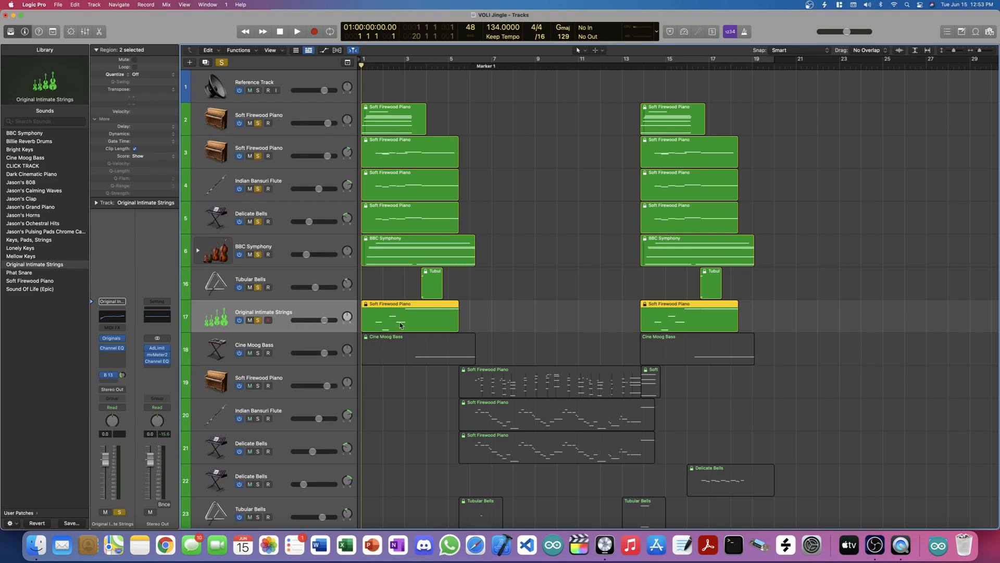
pyautogui.press('space')
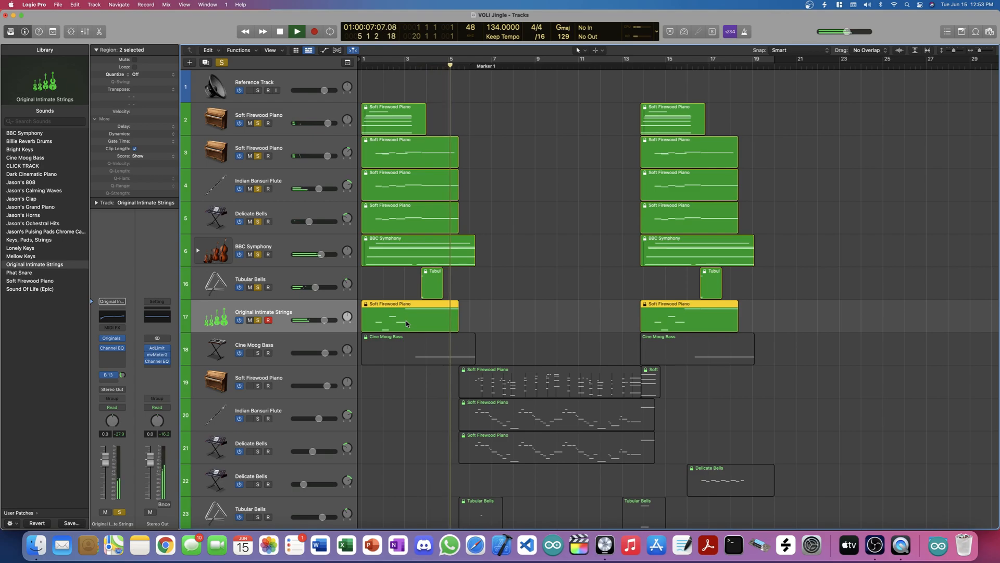
pyautogui.press('space')
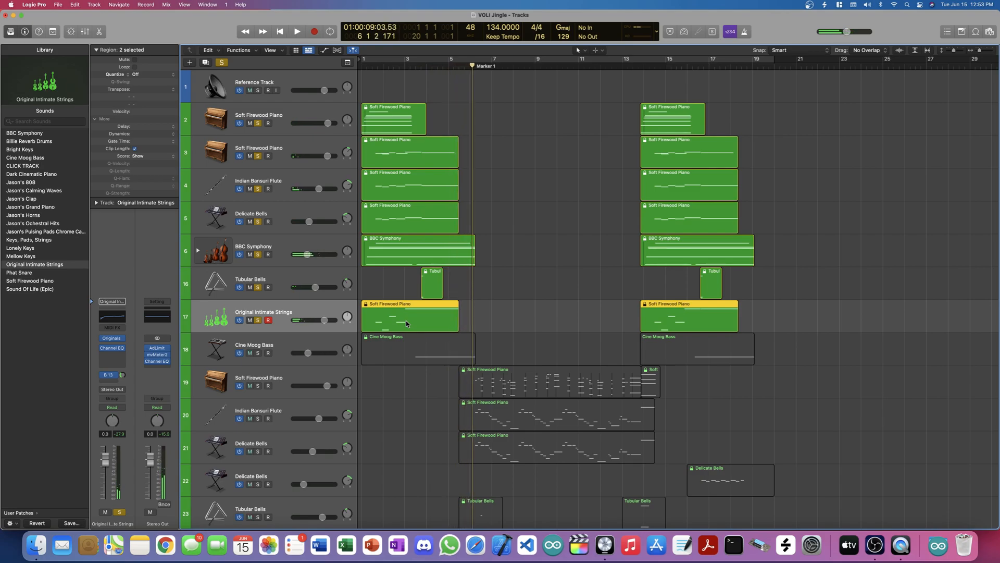
# - Add the Cine Moog Bass on track 18 to the solo, select the track and play the intro layers from the start
pyautogui.click(258, 354)
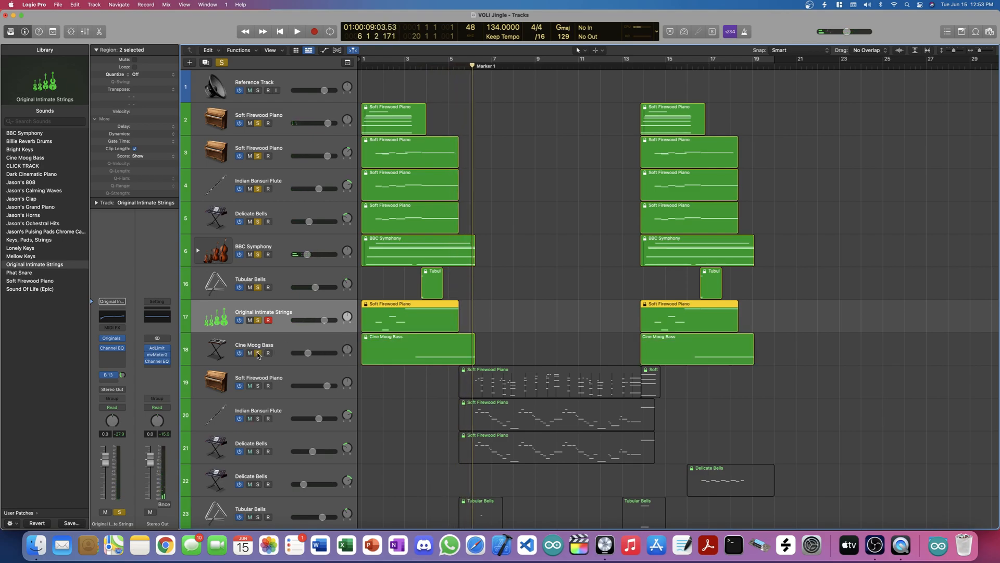
pyautogui.press('Return')
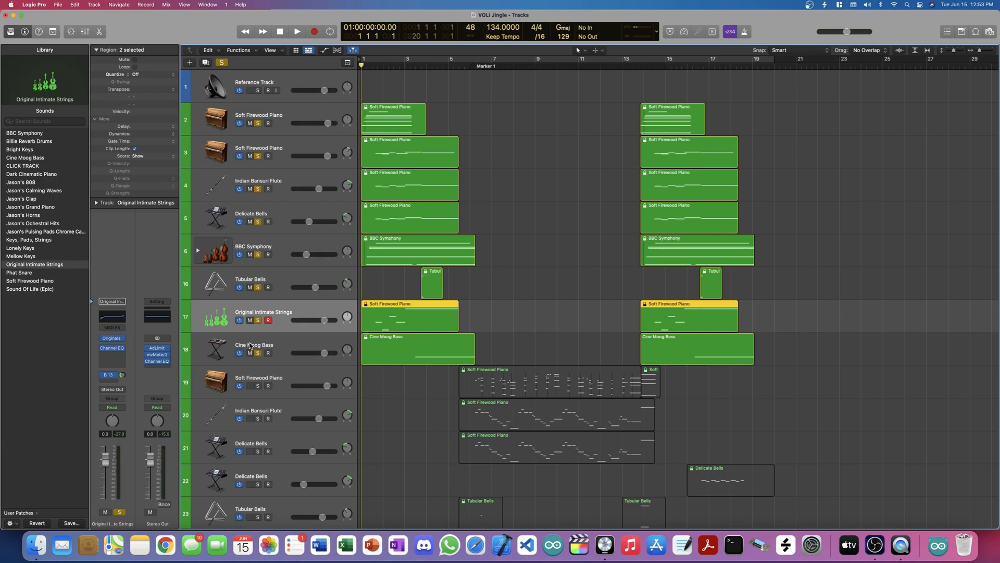
pyautogui.click(249, 344)
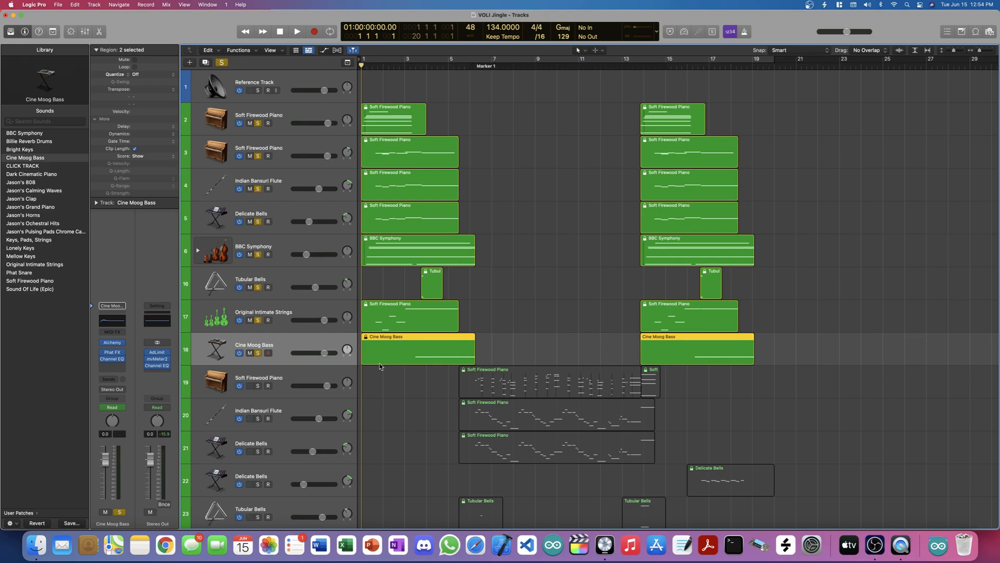
pyautogui.press('space')
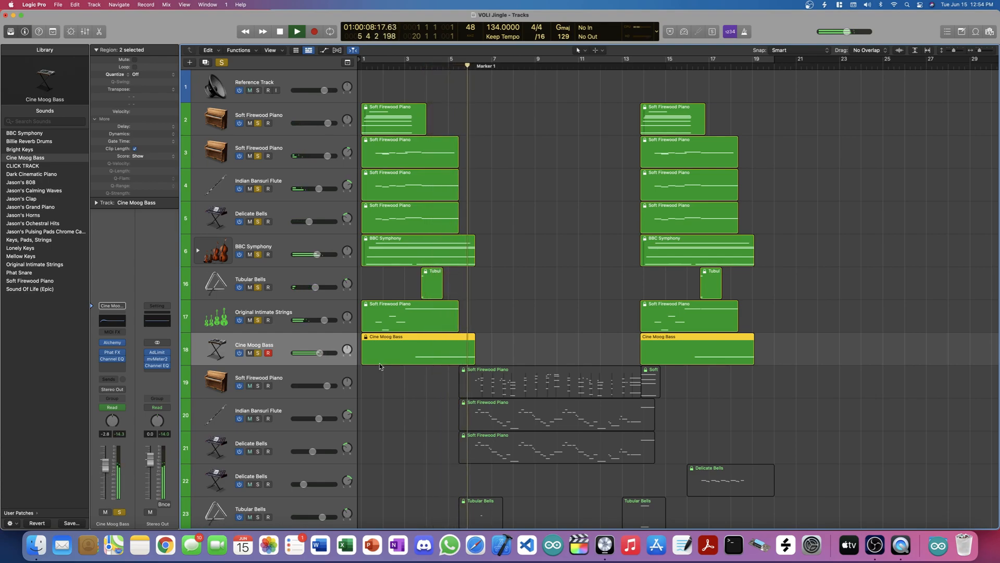
pyautogui.press('space')
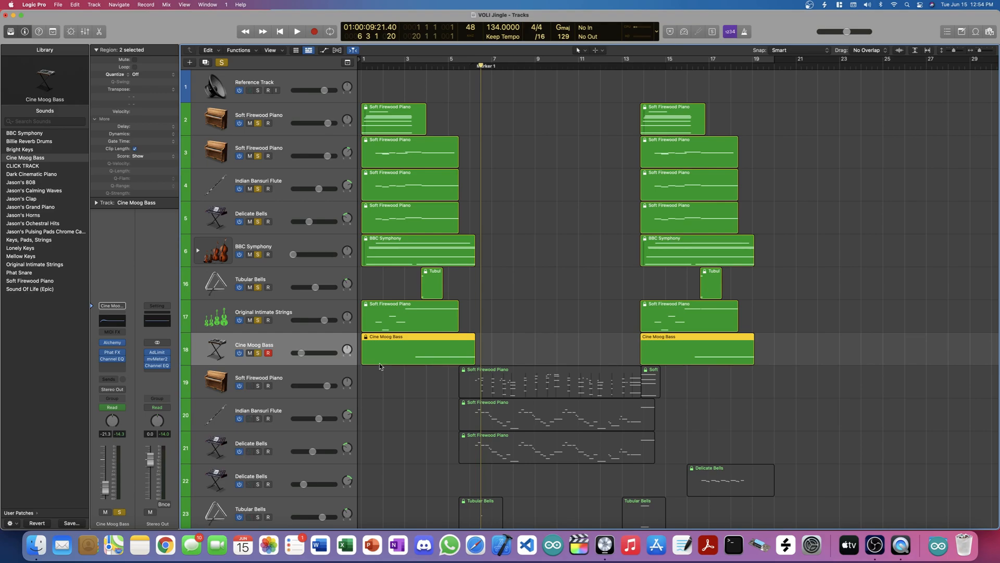
# - Show the track automation, examine the volume curves on the BBC Symphony and Cine Moog Bass tracks, and hide it again
pyautogui.press('a')
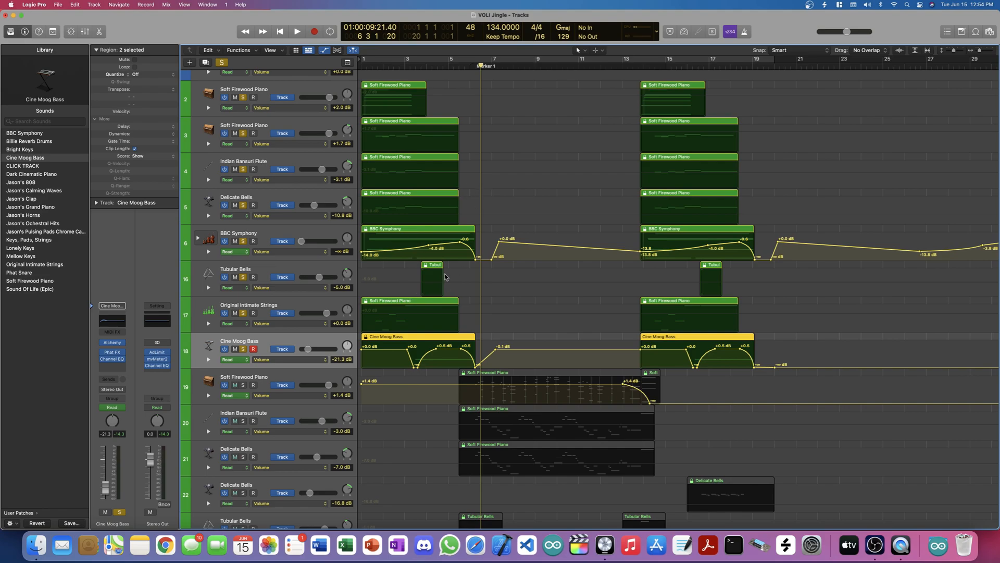
pyautogui.scroll(-1, 457, 280)
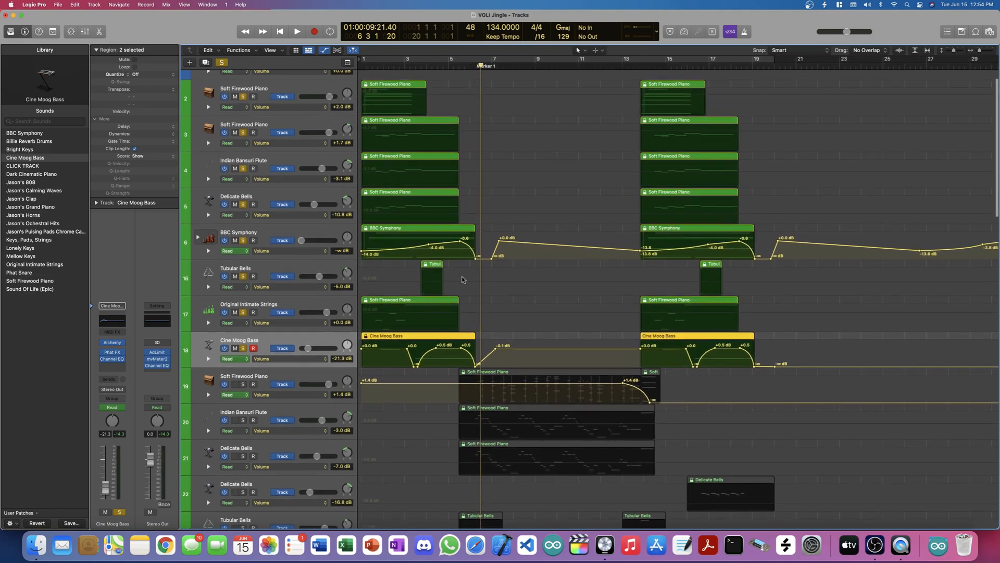
pyautogui.scroll(-10, 461, 276)
pyautogui.scroll(10, 461, 277)
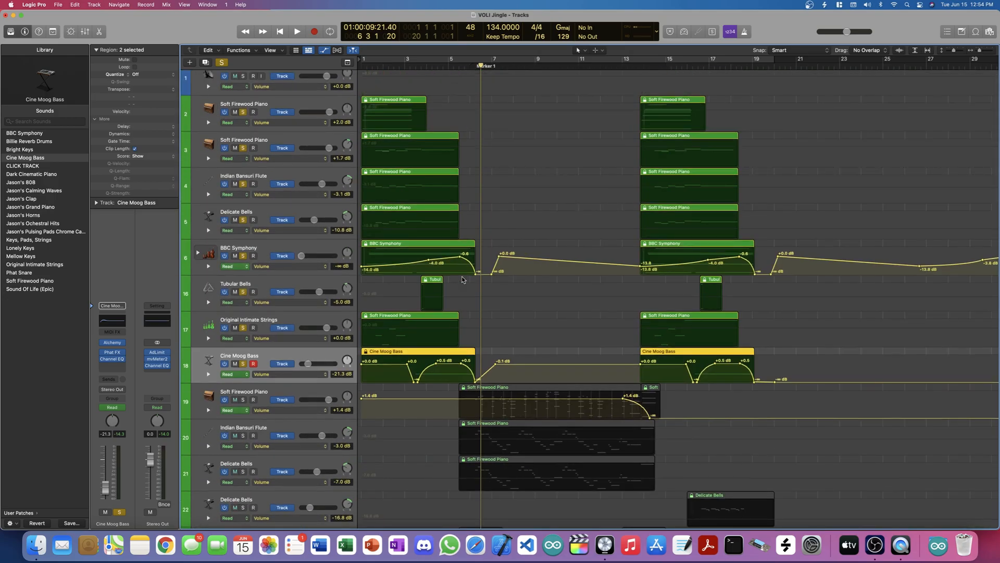
pyautogui.press('a')
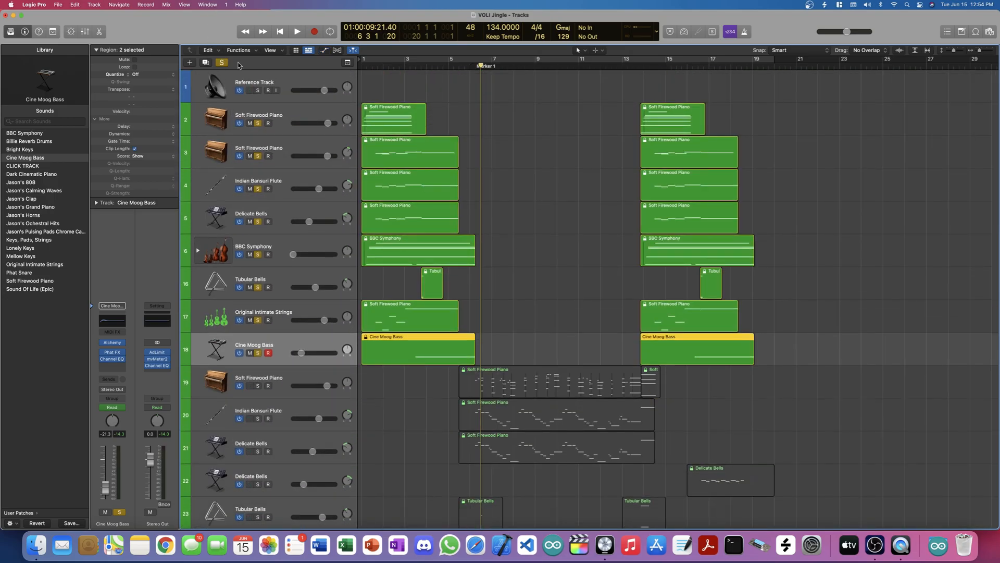
# - Clear the solo on all tracks and play the full jingle from the project start
pyautogui.click(223, 63)
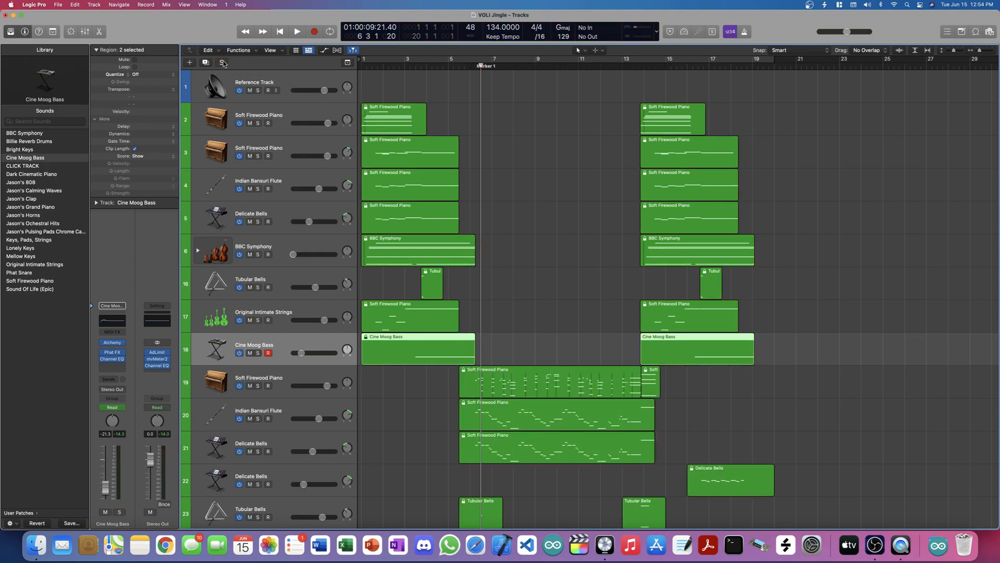
pyautogui.press('Return')
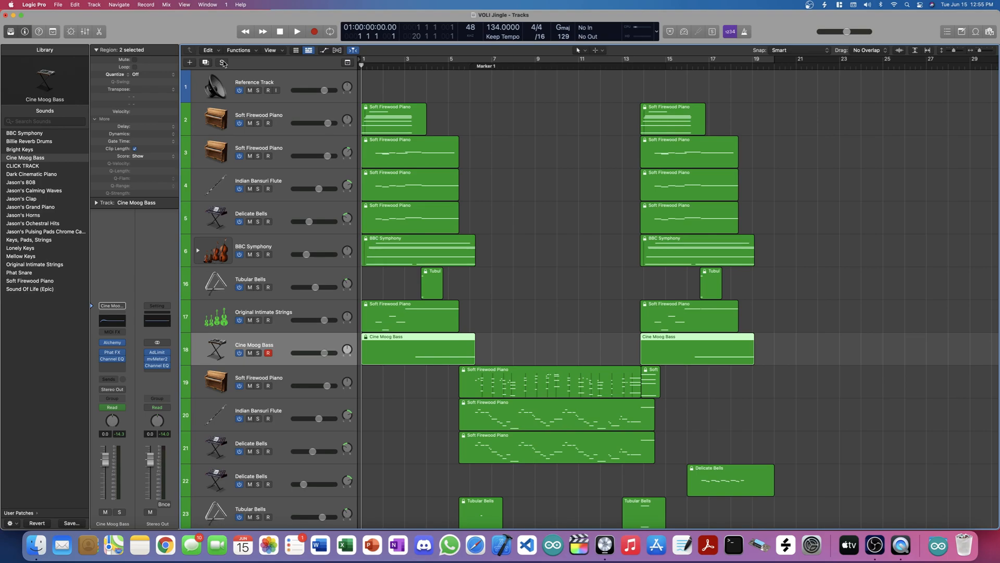
pyautogui.press('space')
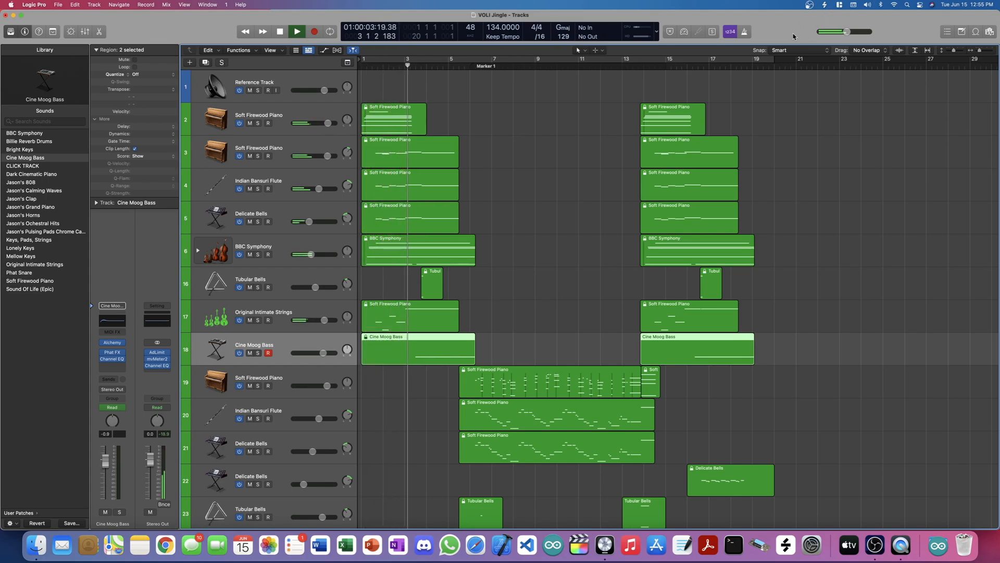
# - Adjust the master volume during playback, settling it at -1.0 dB
pyautogui.moveTo(850, 34); pyautogui.dragTo(862, 35)
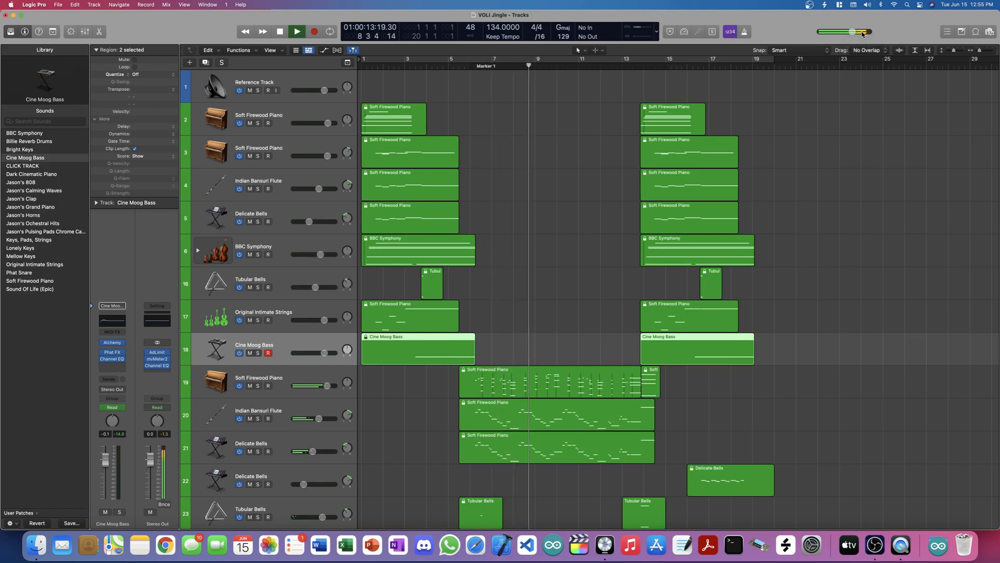
pyautogui.moveTo(863, 35); pyautogui.dragTo(853, 36)
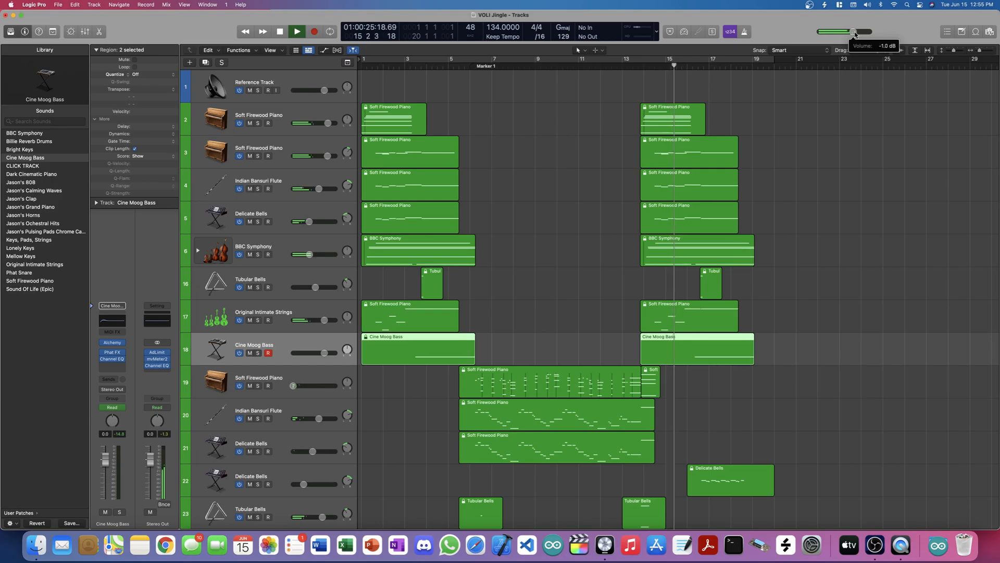
# - Show the automation during playback, look through the volume curves down to the Electric Guitar Bus, and hide it again
pyautogui.press('a')
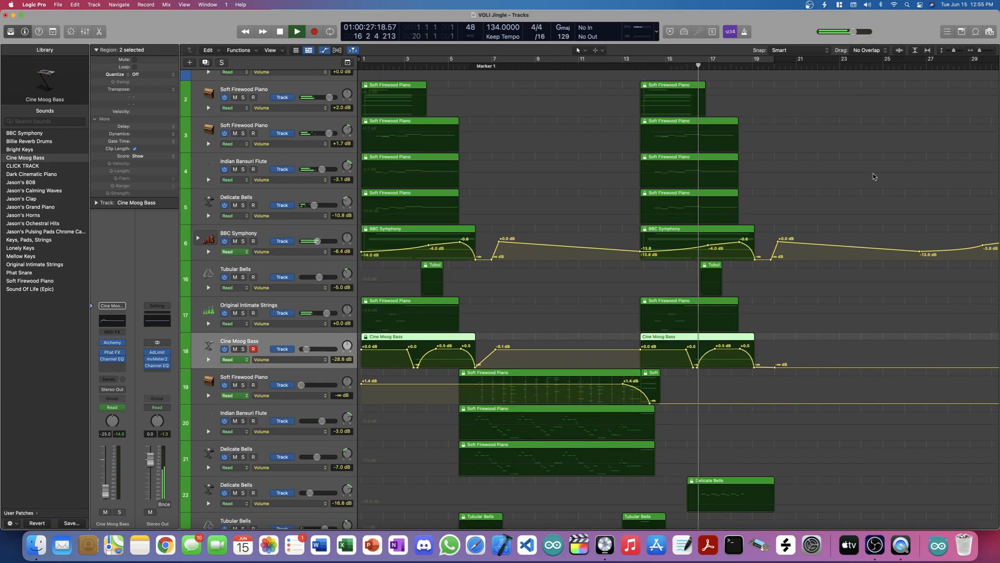
pyautogui.scroll(-3, 873, 178)
pyautogui.scroll(-10, 873, 178)
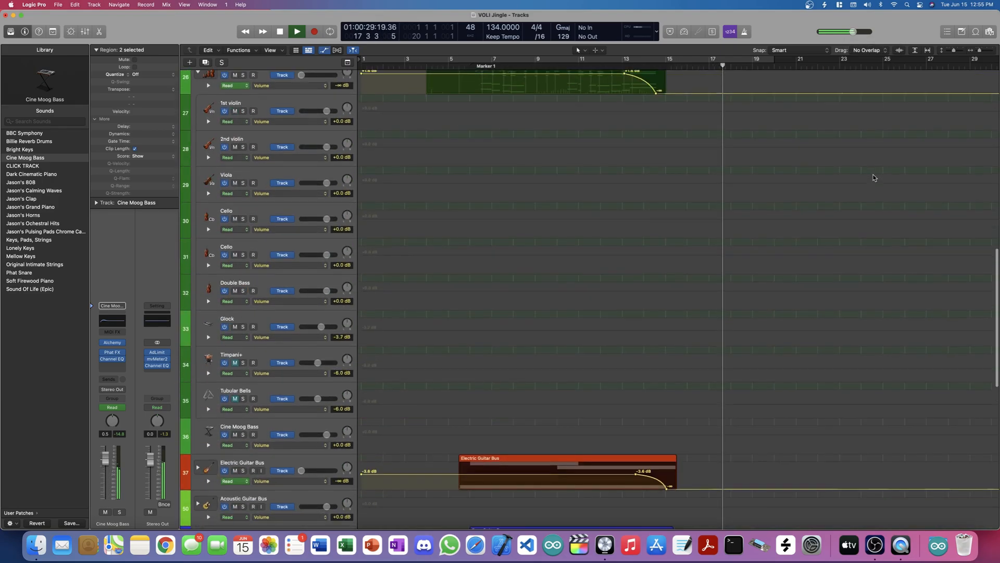
pyautogui.scroll(15, 874, 177)
pyautogui.press('a')
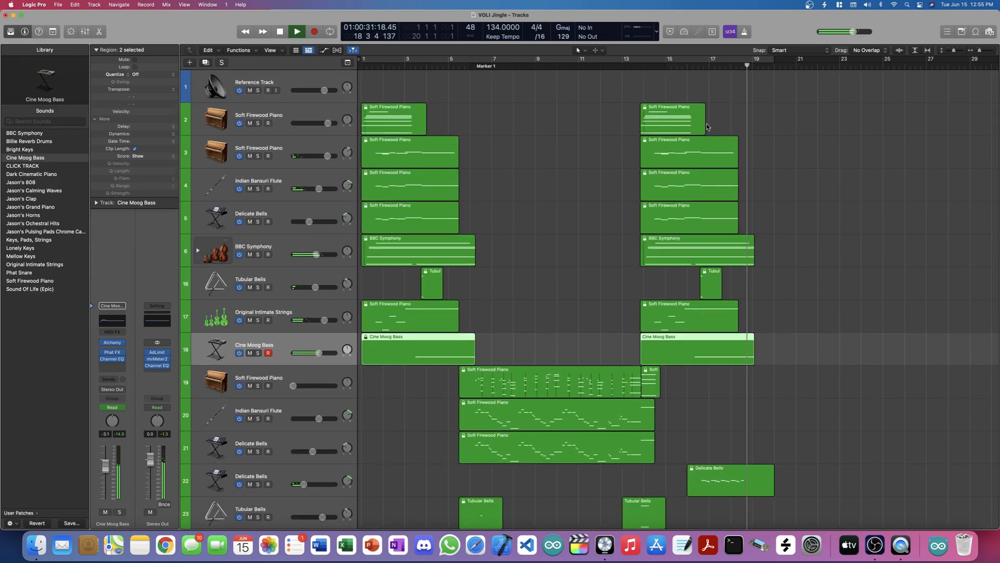
pyautogui.click(809, 5)
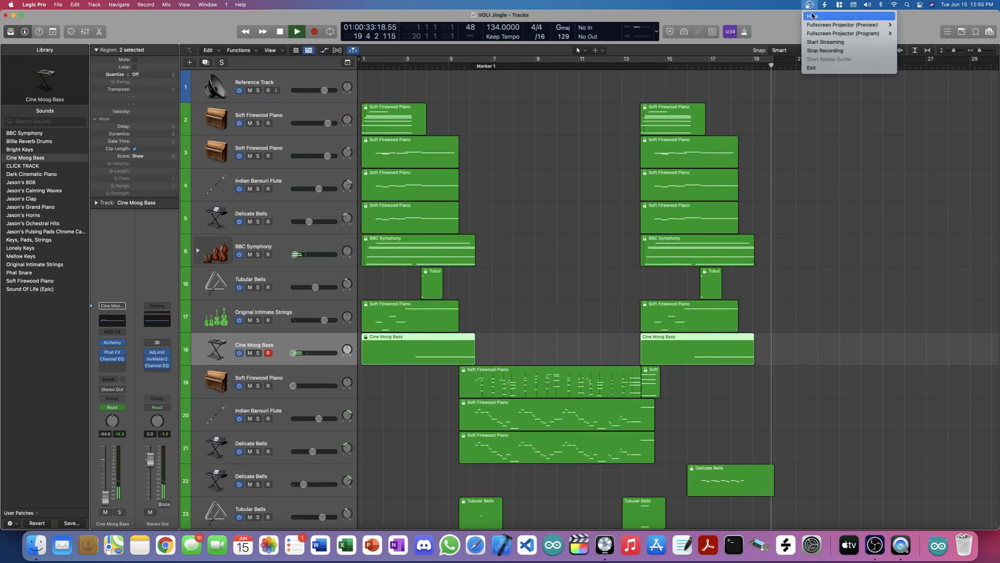